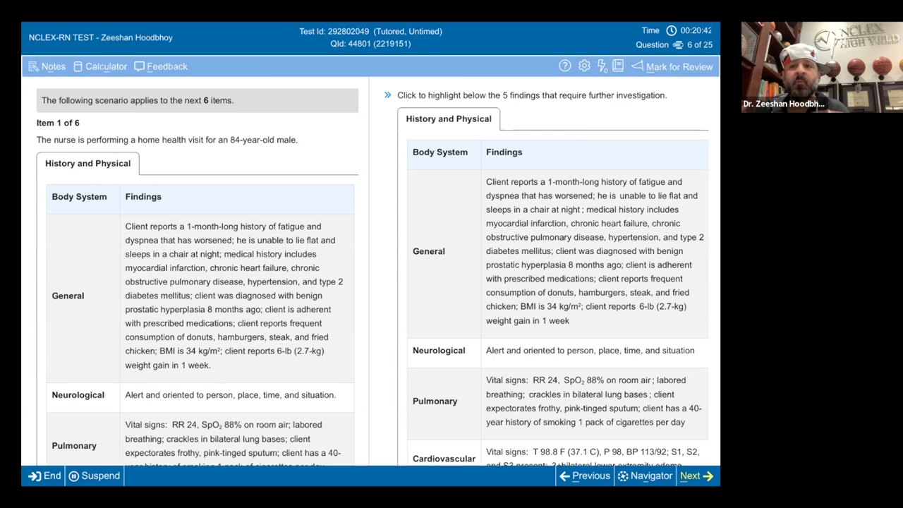
# Step: Read through the home health client's History and Physical findings, from General to Psychosocial
pyautogui.scroll(-3, 198, 282)
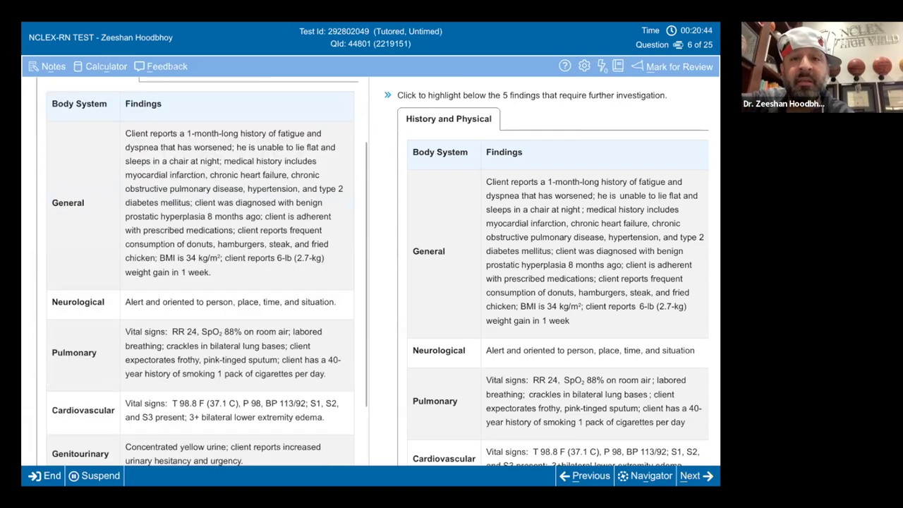
pyautogui.scroll(3, 197, 283)
pyautogui.scroll(-1, 198, 282)
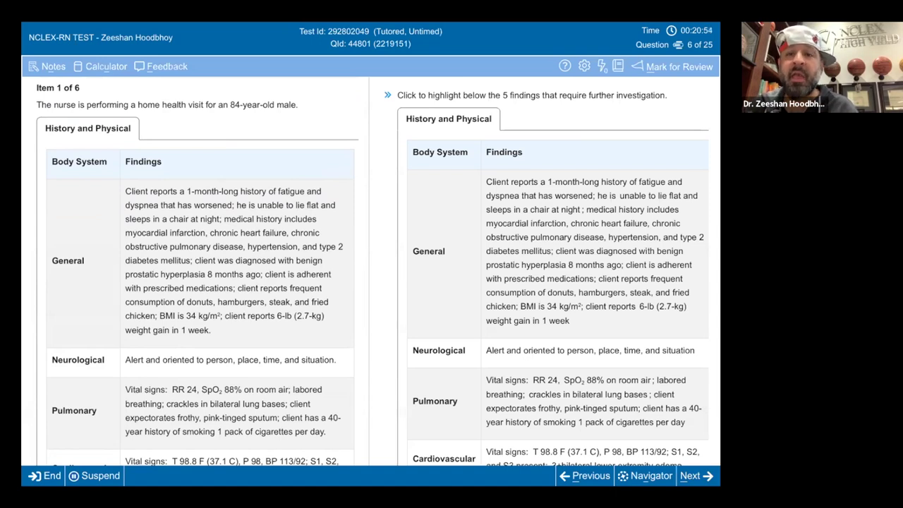
pyautogui.scroll(-3, 197, 268)
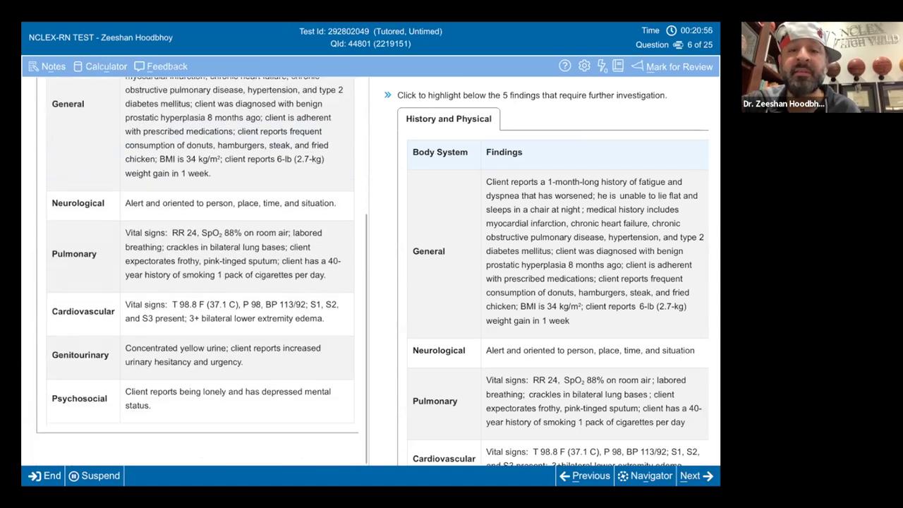
pyautogui.scroll(2, 198, 268)
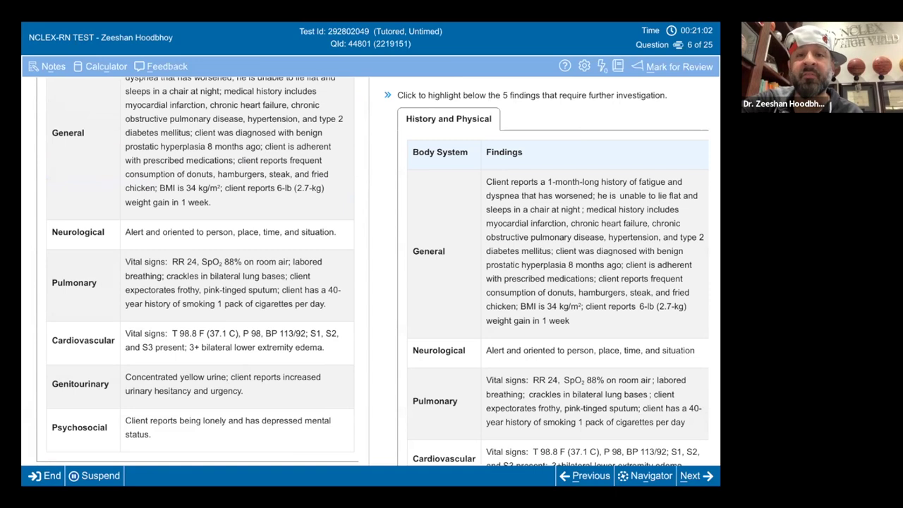
pyautogui.scroll(3, 201, 268)
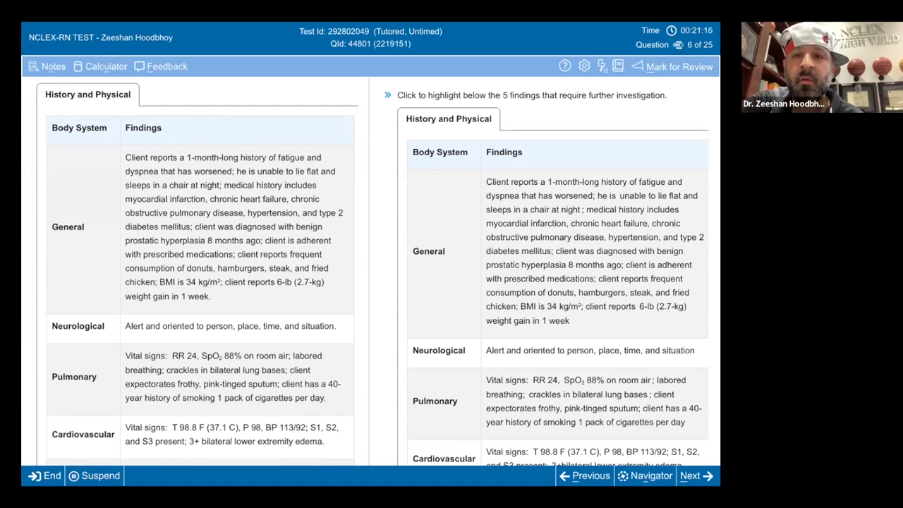
# Step: Underline fatigue, dyspnea and unable to lie flat in the scenario's General findings in red, and circle "has worsened"
pyautogui.moveTo(179, 163); pyautogui.dragTo(294, 166)
pyautogui.moveTo(136, 178); pyautogui.dragTo(170, 177)
pyautogui.moveTo(230, 164)
pyautogui.mouseDown()
pyautogui.moveTo(210, 185)
pyautogui.moveTo(236, 166)
pyautogui.moveTo(309, 176)
pyautogui.mouseUp()
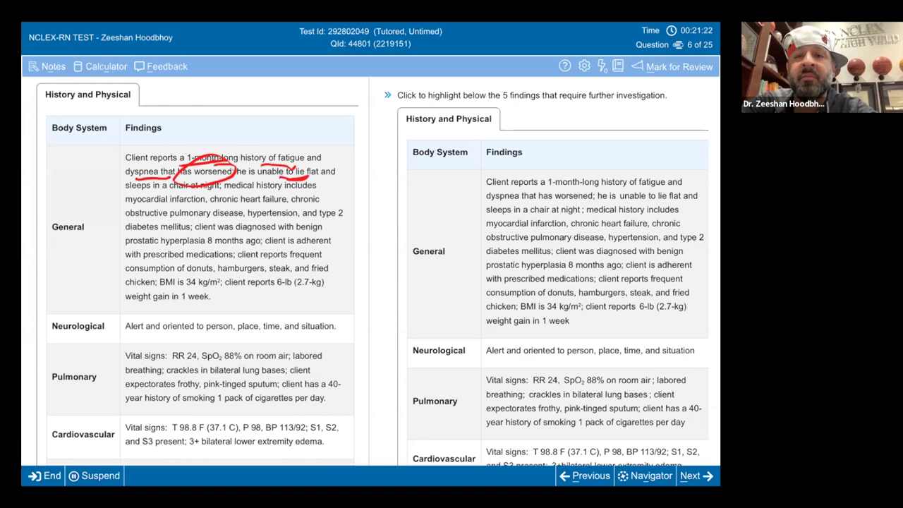
# Step: Underline the medical history in red: myocardial infarction, heart failure, obstructive pulmonary disease, hypertension, type 2 diabetes and benign prostatic hyperplasia
pyautogui.moveTo(134, 203); pyautogui.dragTo(170, 201)
pyautogui.moveTo(233, 207); pyautogui.dragTo(270, 206)
pyautogui.moveTo(149, 224); pyautogui.dragTo(343, 224)
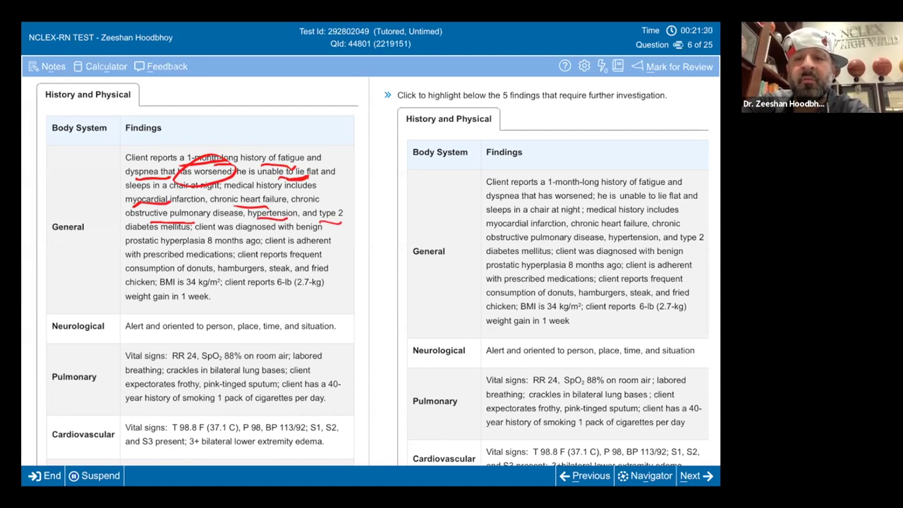
pyautogui.moveTo(286, 233); pyautogui.dragTo(326, 232)
pyautogui.moveTo(159, 252)
pyautogui.mouseDown()
pyautogui.moveTo(188, 250)
pyautogui.moveTo(160, 250)
pyautogui.mouseUp()
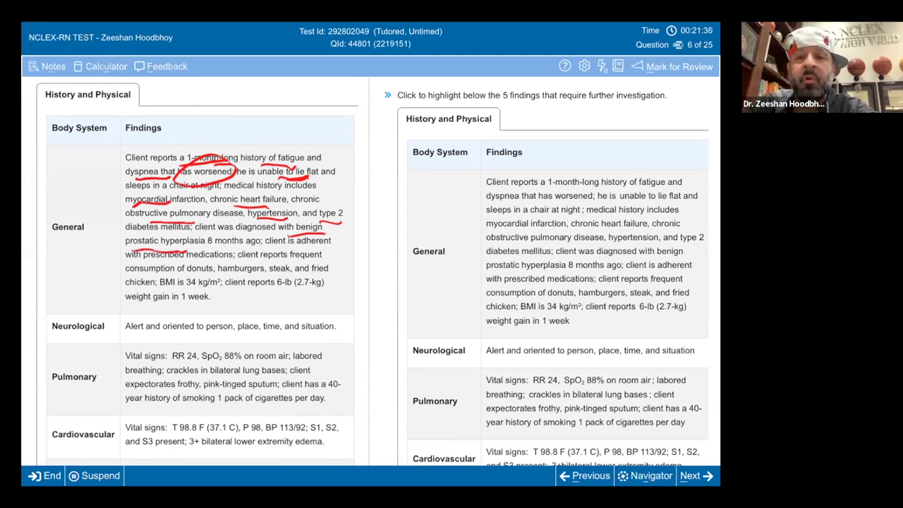
# Step: Underline the donuts, hamburgers, steak and fried chicken, circle the BMI of 34 kg/m², and underline the reported 6-lb weight gain
pyautogui.moveTo(185, 274); pyautogui.dragTo(322, 278)
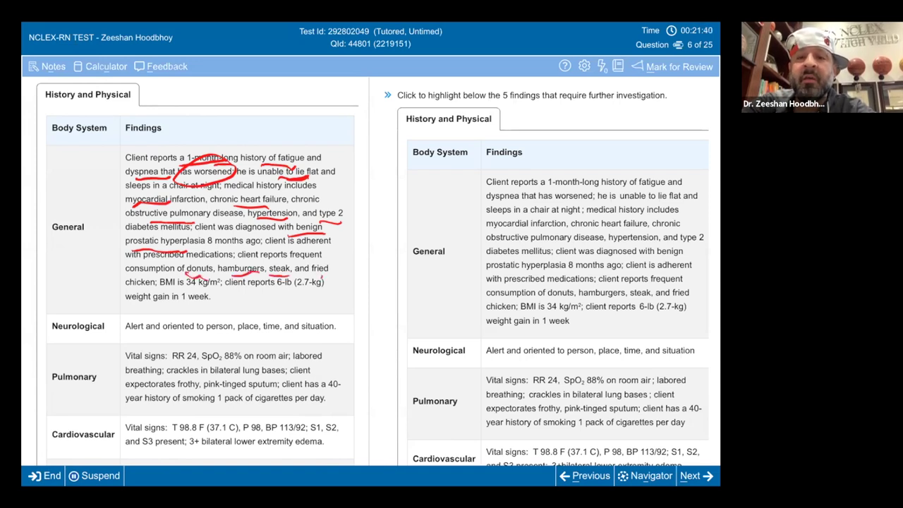
pyautogui.moveTo(131, 289); pyautogui.dragTo(152, 290)
pyautogui.moveTo(198, 271); pyautogui.dragTo(295, 285)
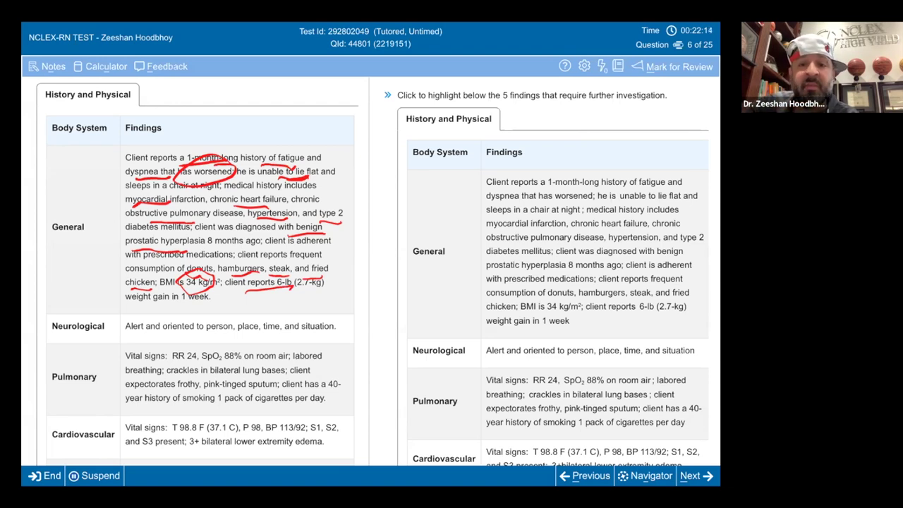
# Step: Mark the scenario's abnormal pulmonary findings and smoking history in red, plus the cardiovascular temperature and 3+ bilateral lower extremity edema
pyautogui.moveTo(233, 343)
pyautogui.mouseDown()
pyautogui.moveTo(222, 366)
pyautogui.moveTo(232, 343)
pyautogui.mouseUp()
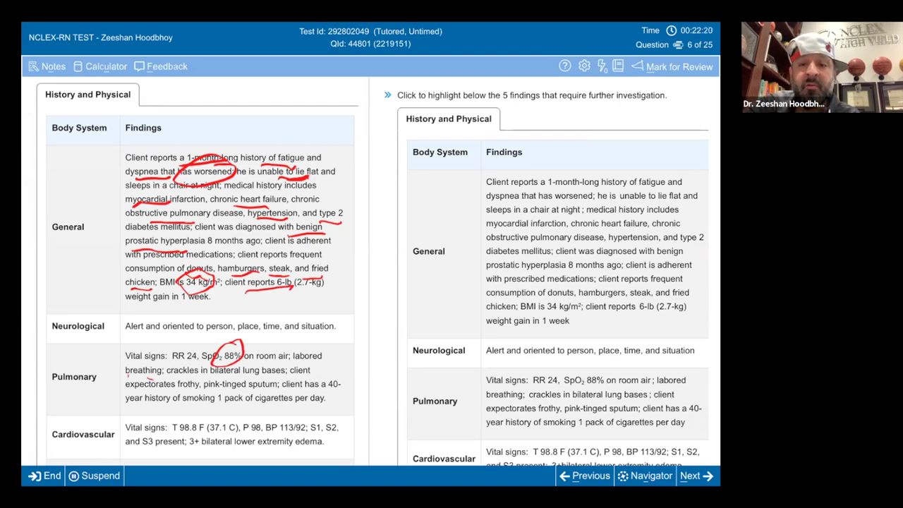
pyautogui.moveTo(127, 375)
pyautogui.mouseDown()
pyautogui.moveTo(210, 375)
pyautogui.moveTo(161, 379)
pyautogui.mouseUp()
pyautogui.moveTo(222, 380); pyautogui.dragTo(243, 381)
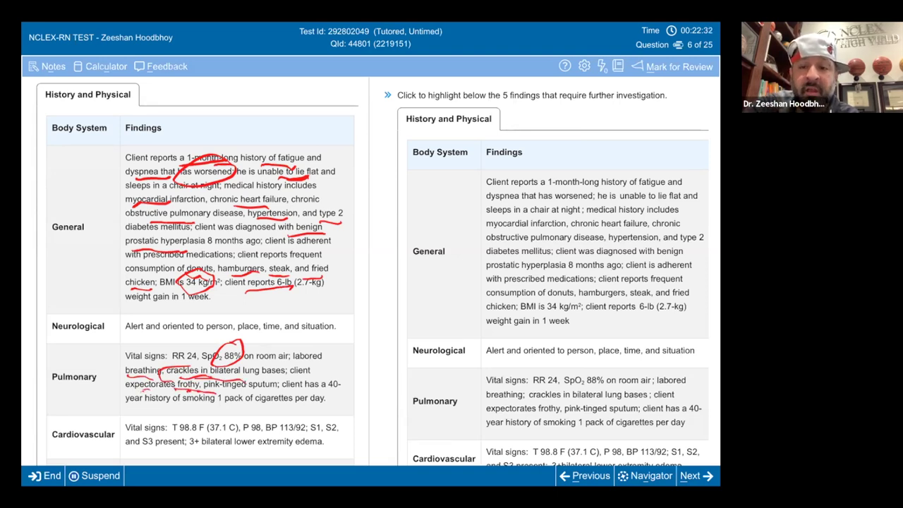
pyautogui.moveTo(338, 374); pyautogui.dragTo(341, 383)
pyautogui.moveTo(228, 389)
pyautogui.mouseDown()
pyautogui.moveTo(214, 388)
pyautogui.moveTo(222, 383)
pyautogui.mouseUp()
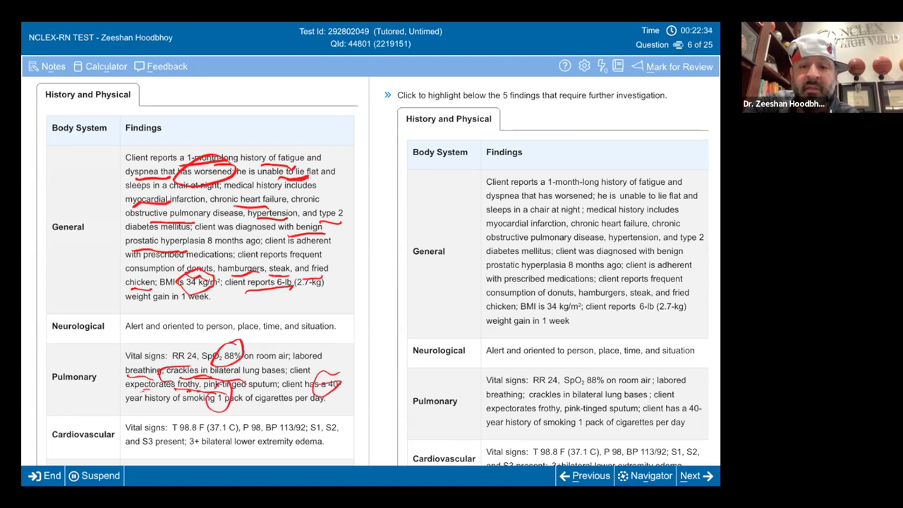
pyautogui.moveTo(172, 432); pyautogui.dragTo(202, 431)
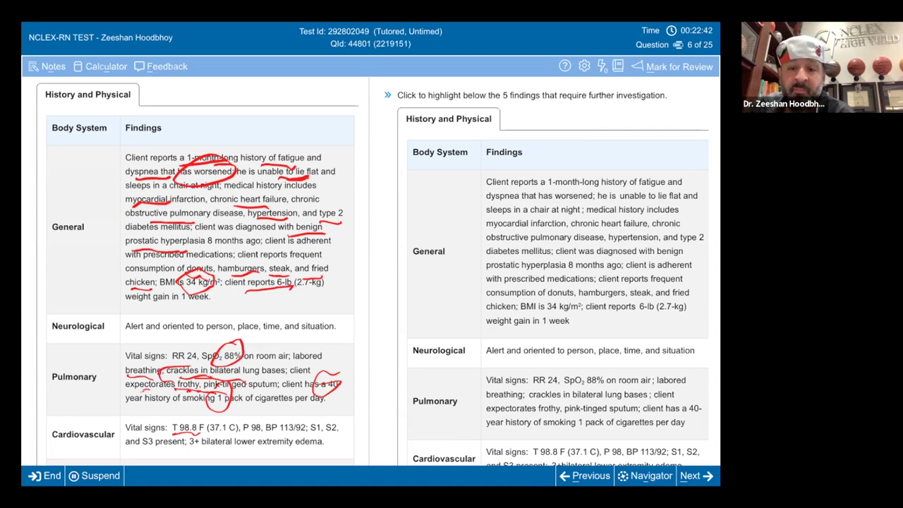
pyautogui.moveTo(188, 432)
pyautogui.mouseDown()
pyautogui.moveTo(186, 452)
pyautogui.moveTo(296, 454)
pyautogui.moveTo(201, 436)
pyautogui.mouseUp()
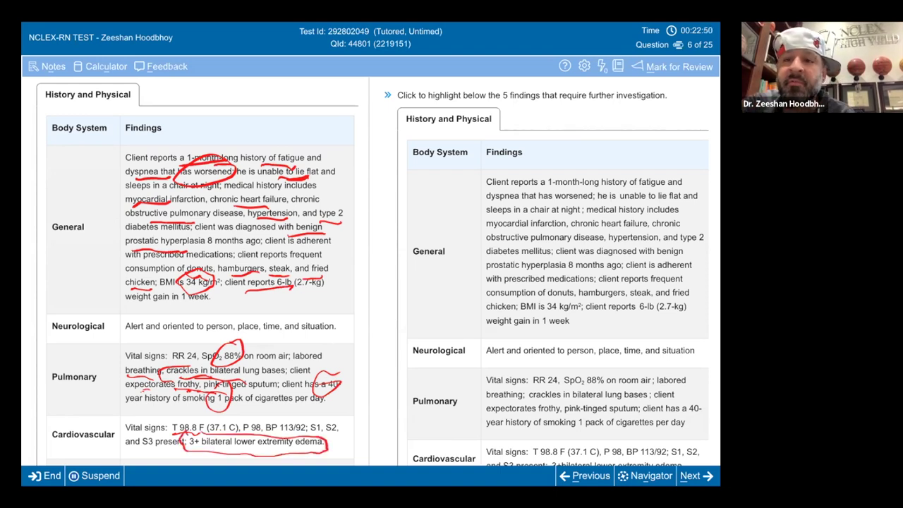
# Step: Handwrite a red note starting with "Complete" beside the General findings, and clear all the drawn annotations
pyautogui.moveTo(329, 301)
pyautogui.mouseDown()
pyautogui.moveTo(333, 315)
pyautogui.moveTo(406, 223)
pyautogui.moveTo(419, 227)
pyautogui.mouseUp()
pyautogui.moveTo(353, 308)
pyautogui.mouseDown()
pyautogui.moveTo(343, 332)
pyautogui.moveTo(373, 309)
pyautogui.mouseUp()
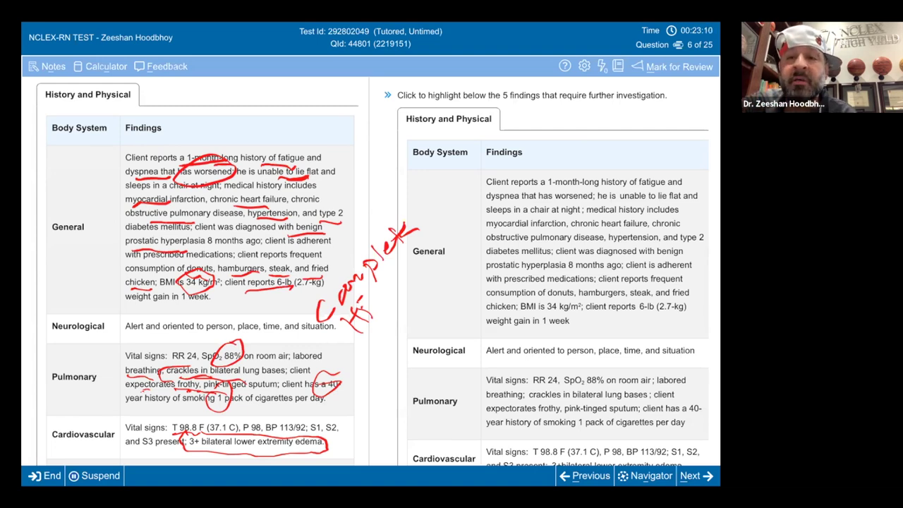
pyautogui.press('e')
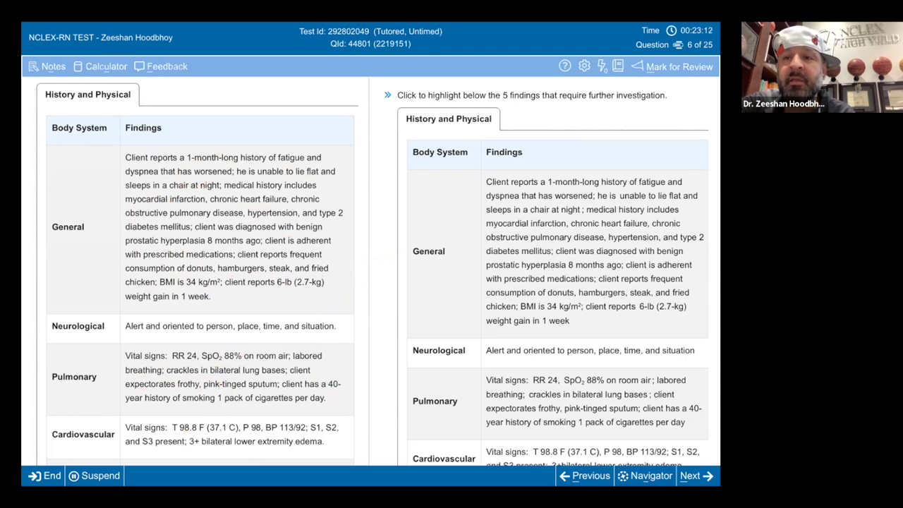
# Step: Highlight "unable to lie flat and sleeps in a chair at night" and "6-lb (2.7-kg) weight gain in 1 week" in the answer table
pyautogui.hscroll(1, 553, 286)
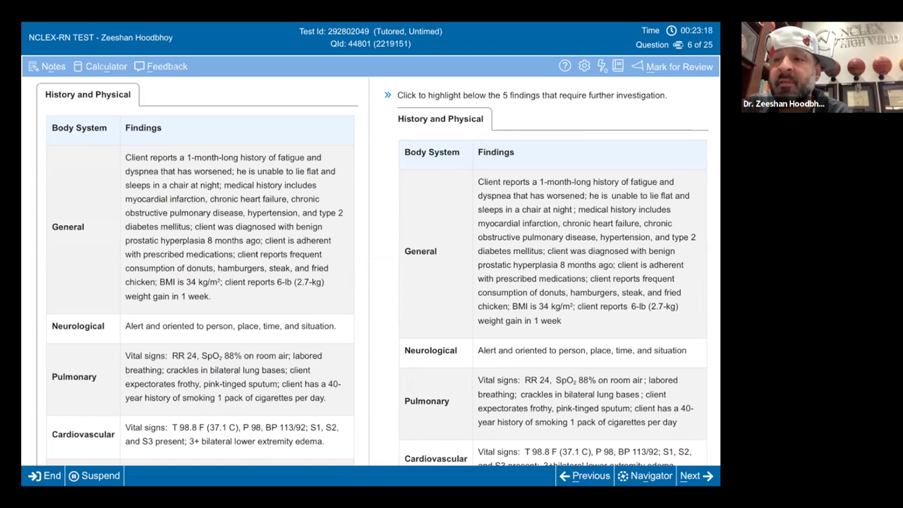
pyautogui.click(635, 195)
pyautogui.click(653, 306)
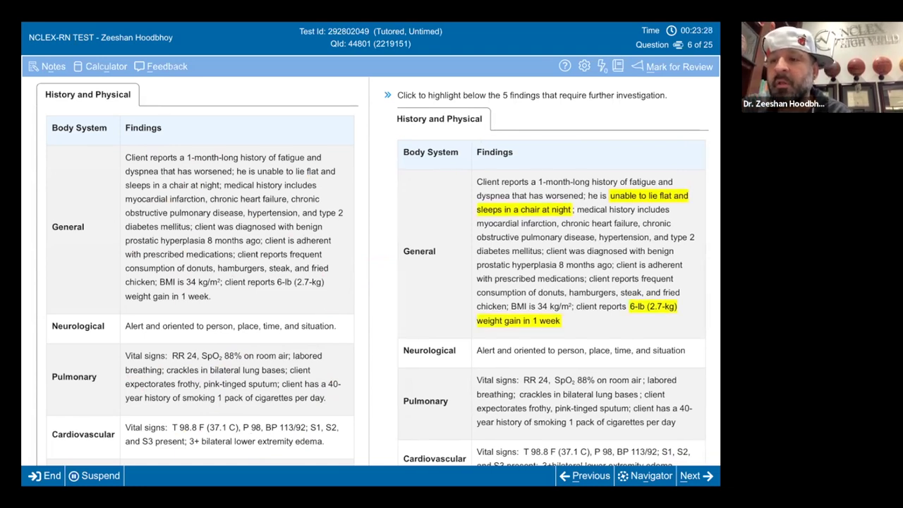
# Step: Highlight "SpO2 88% on room air", "3+bilateral lower extremity edema" and "crackles in bilateral lung bases" in the answer table
pyautogui.scroll(-1, 551, 272)
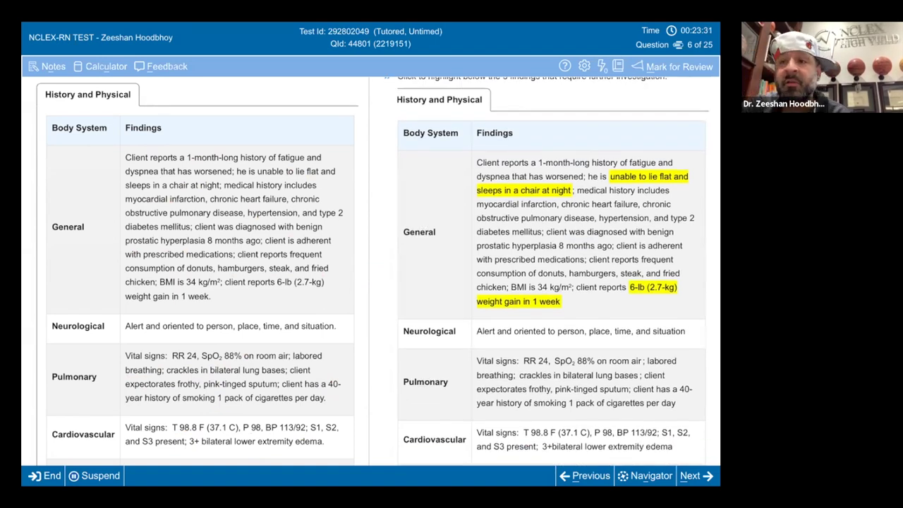
pyautogui.scroll(1, 551, 272)
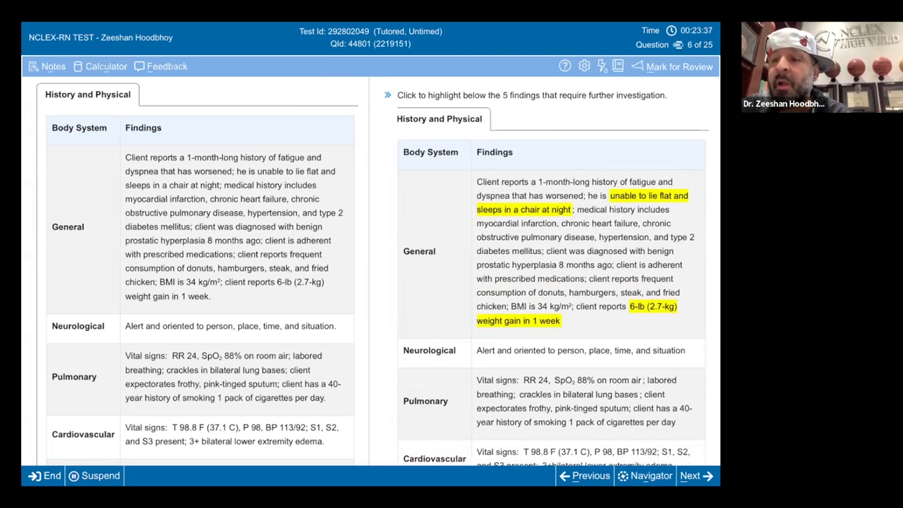
pyautogui.scroll(-4, 551, 272)
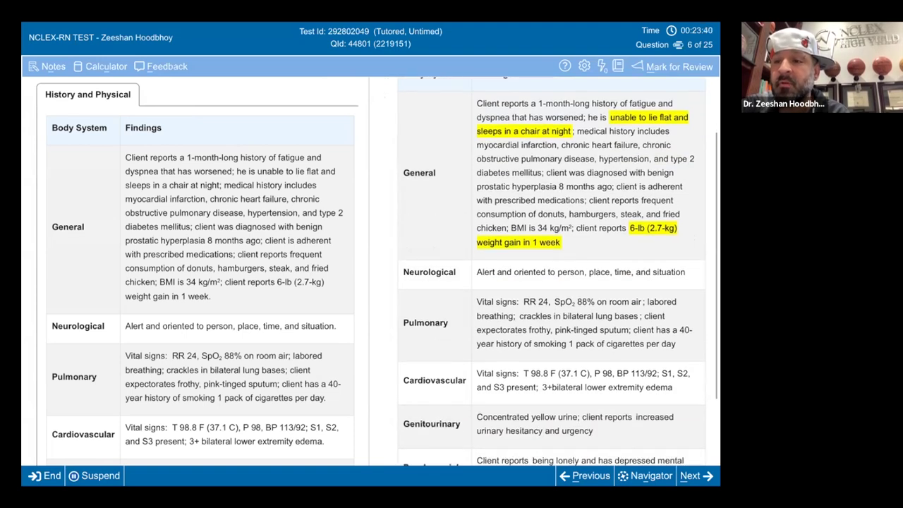
pyautogui.click(598, 301)
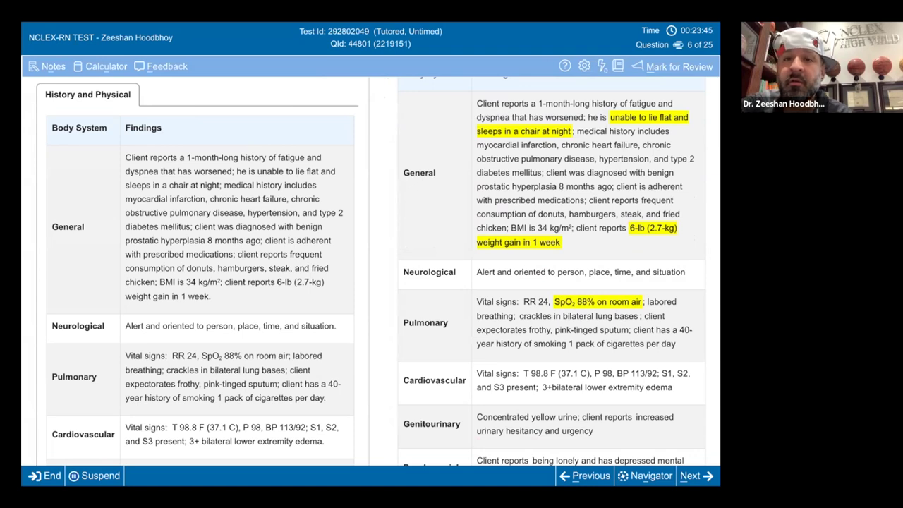
pyautogui.hscroll(-1, 552, 272)
pyautogui.hscroll(1, 553, 272)
pyautogui.click(600, 387)
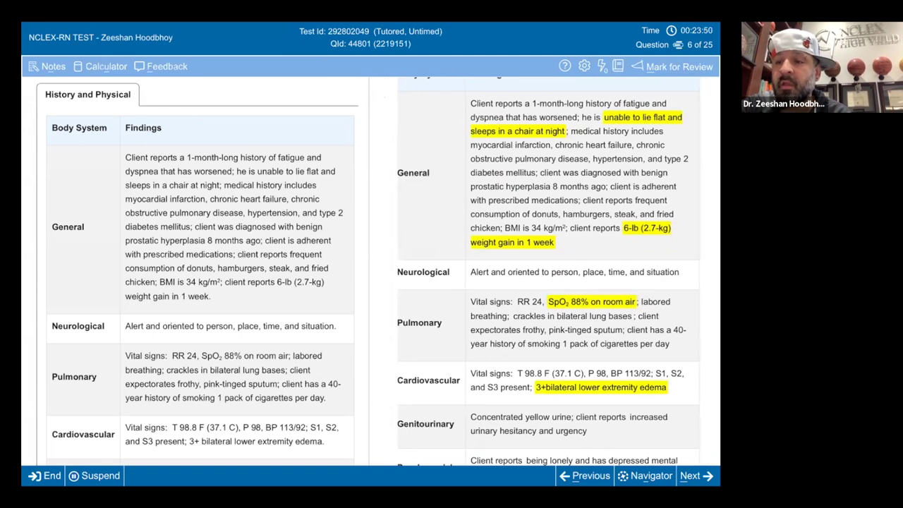
pyautogui.scroll(-1, 549, 268)
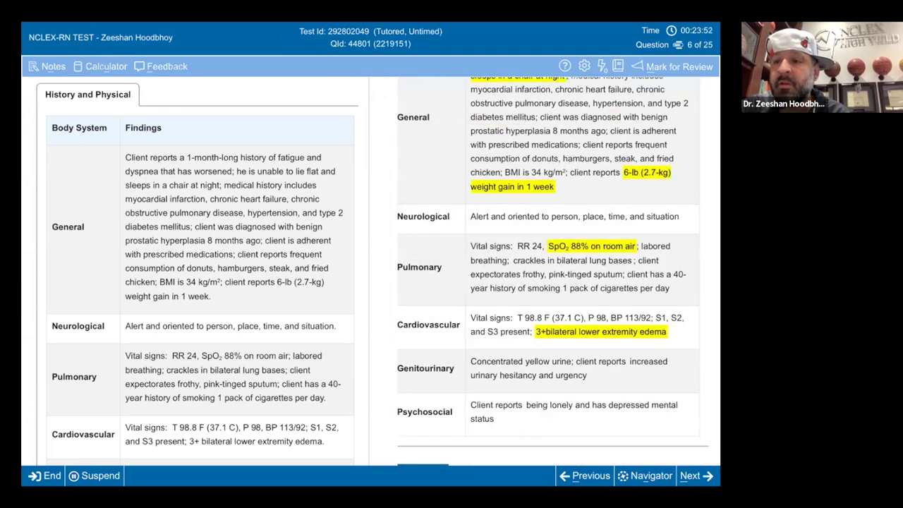
pyautogui.click(573, 261)
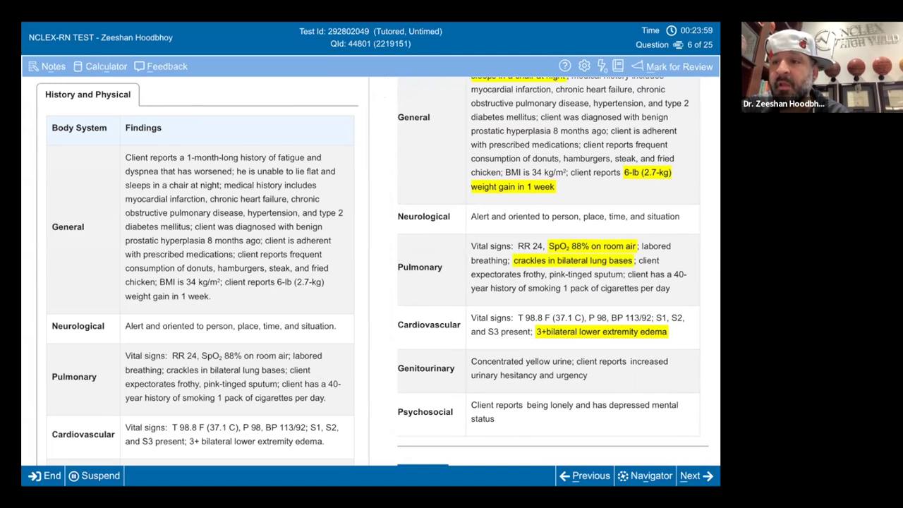
# Step: Check the five highlighted findings in the answer table and submit the answer
pyautogui.scroll(1, 548, 268)
pyautogui.scroll(-1, 548, 268)
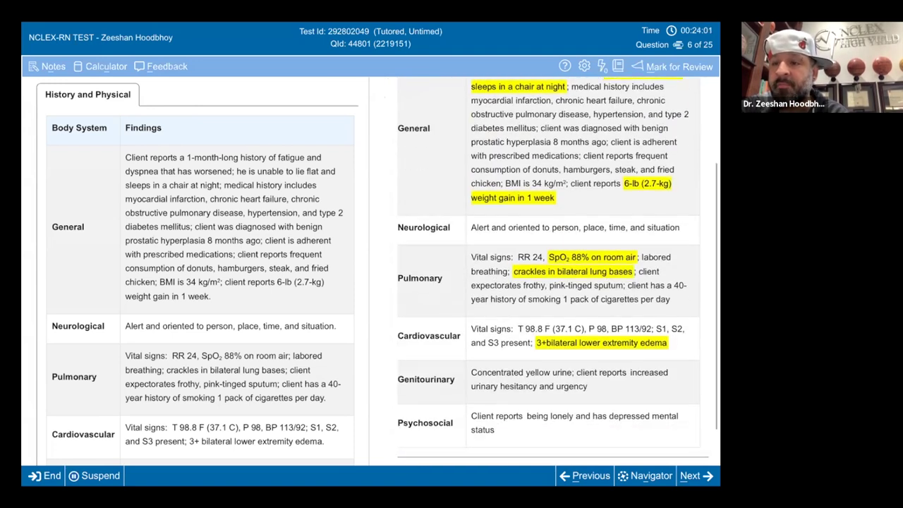
pyautogui.scroll(-1, 548, 268)
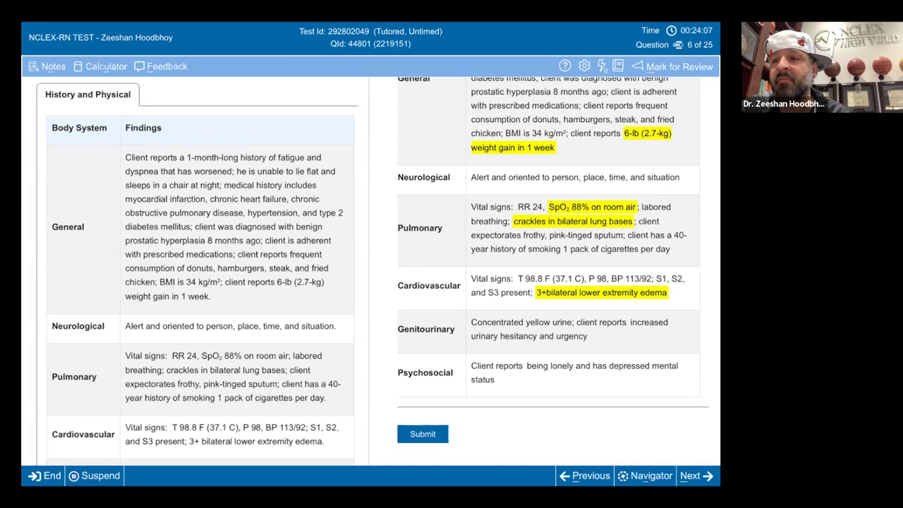
pyautogui.scroll(3, 548, 268)
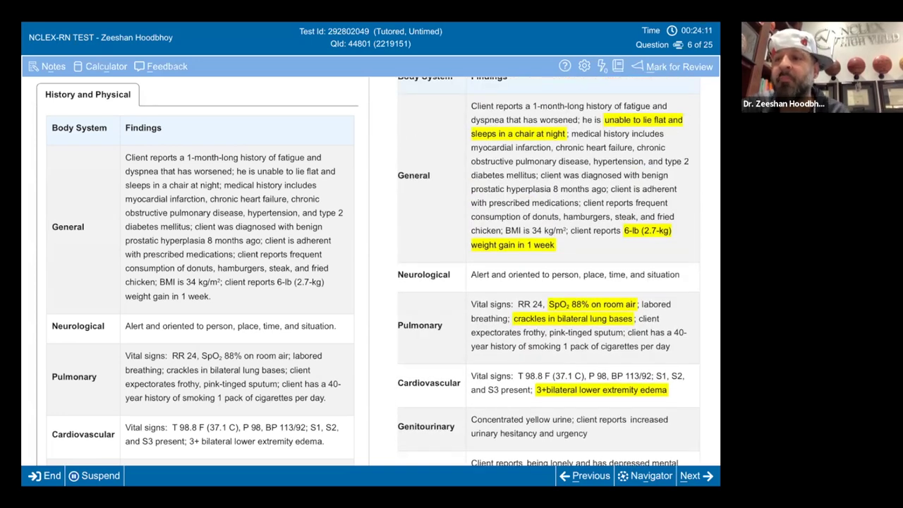
pyautogui.hscroll(-1, 548, 268)
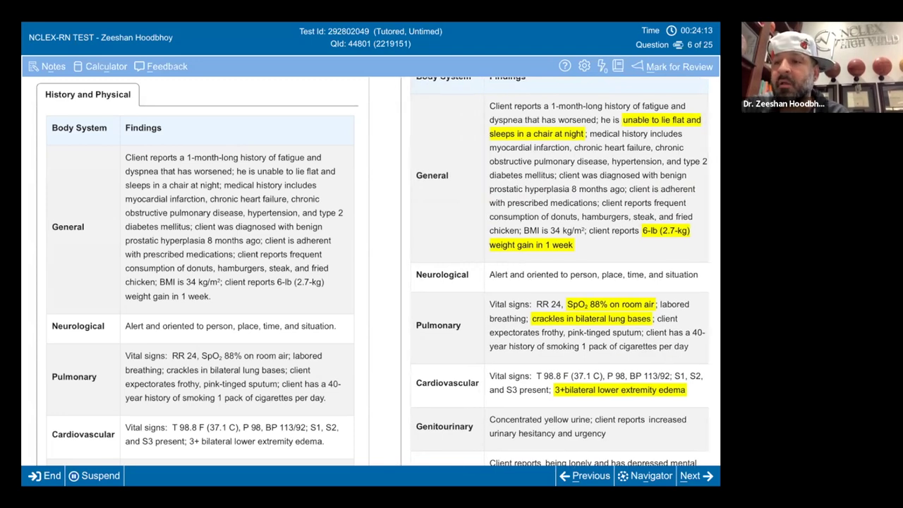
pyautogui.scroll(-3, 550, 283)
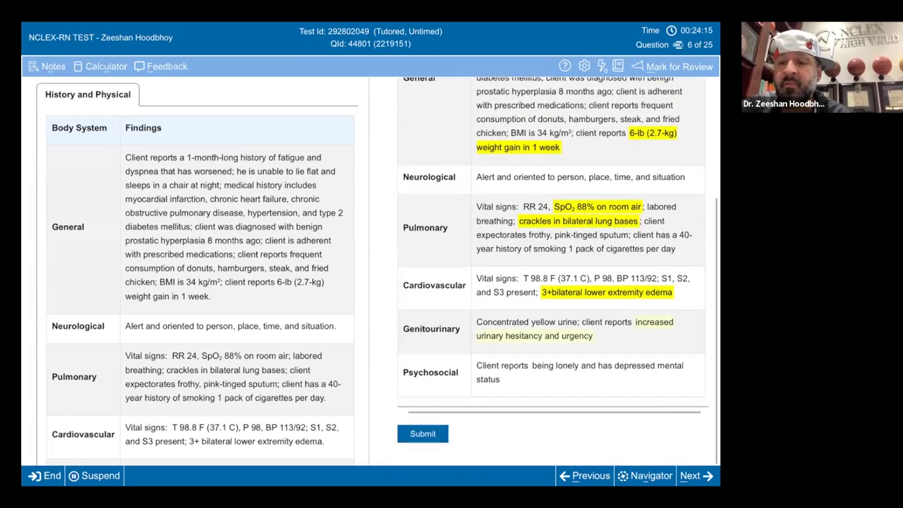
pyautogui.scroll(-1, 550, 282)
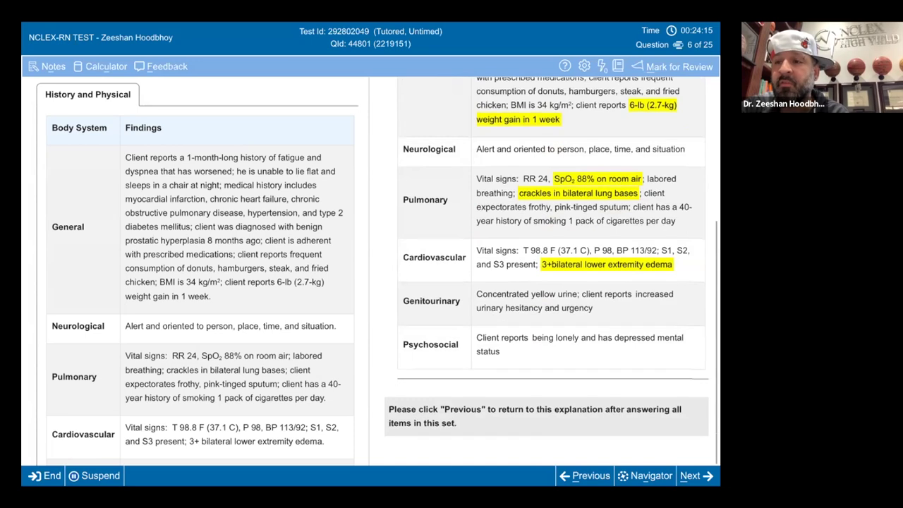
# Step: Review the submitted answer's highlighted findings from the General row down to the Psychosocial row
pyautogui.scroll(5, 551, 271)
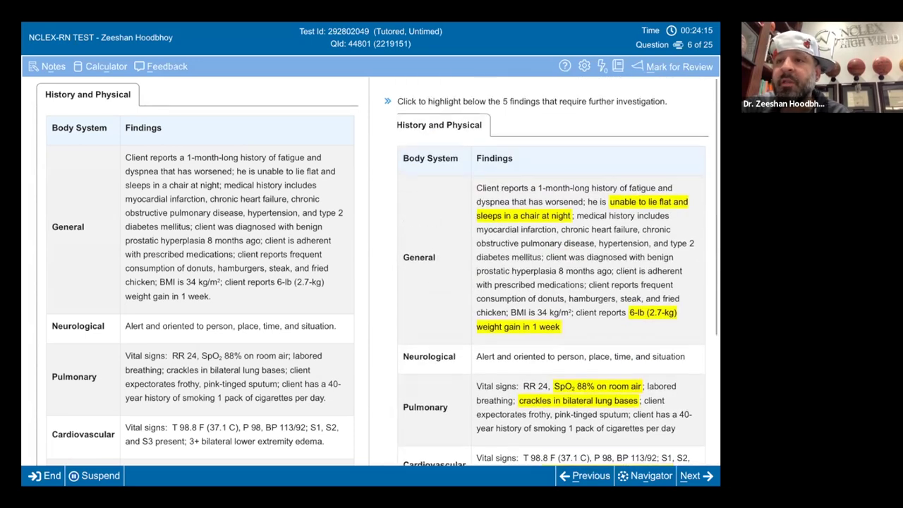
pyautogui.scroll(-1, 550, 283)
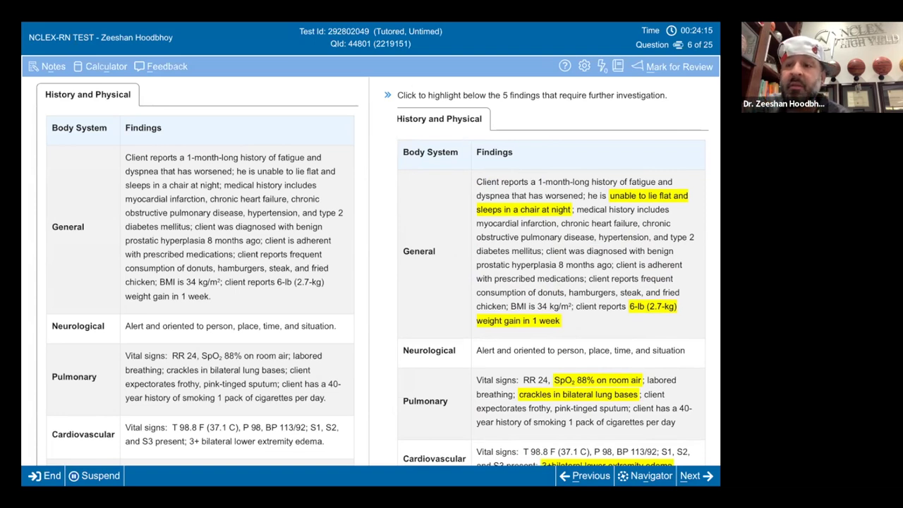
pyautogui.scroll(-2, 551, 282)
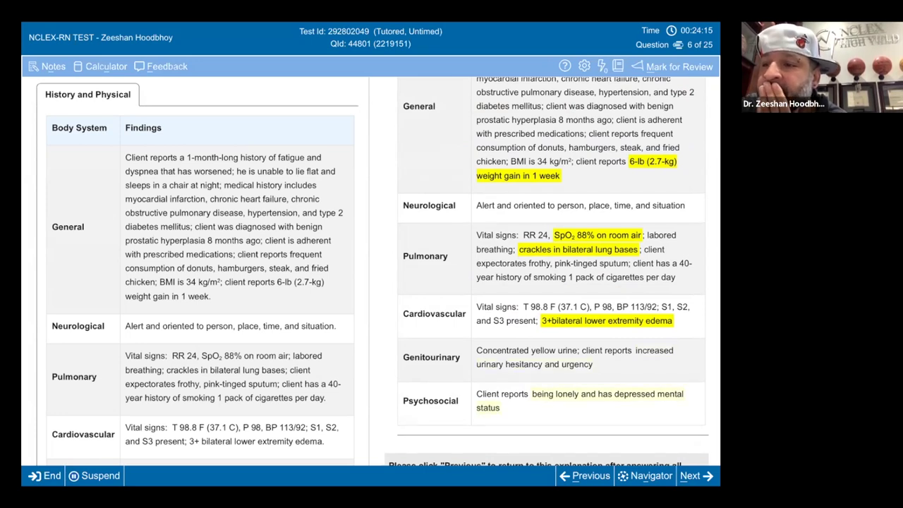
# Step: Re-examine the submitted item 1 answer table from the question prompt down to the note below the Psychosocial row
pyautogui.scroll(3, 551, 275)
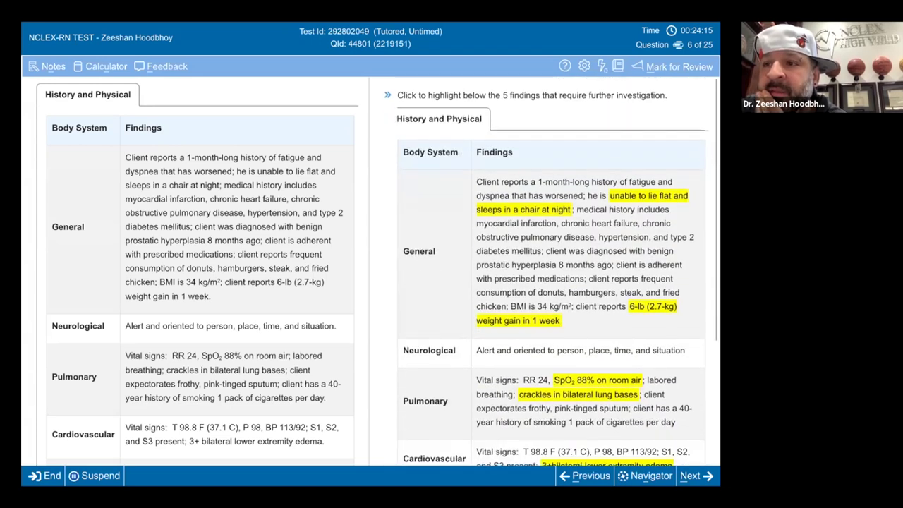
pyautogui.scroll(-5, 551, 275)
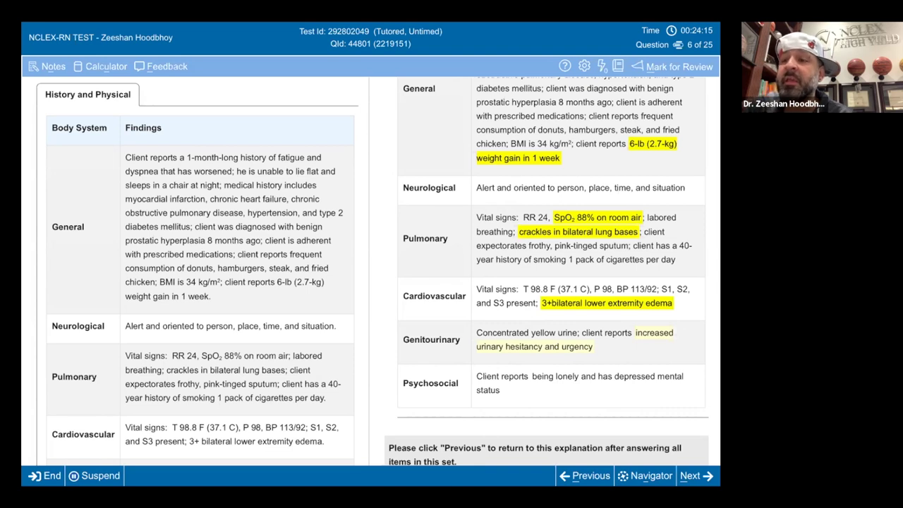
pyautogui.scroll(-1, 552, 268)
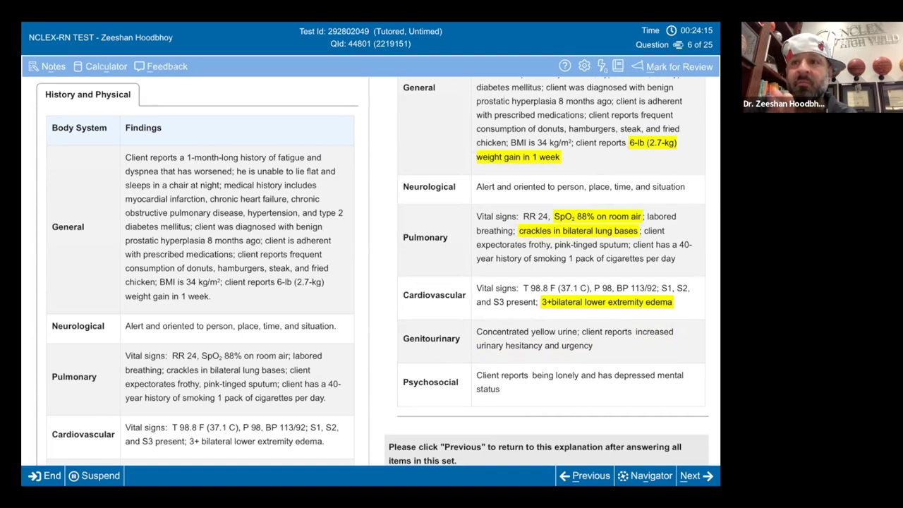
pyautogui.scroll(-1, 553, 240)
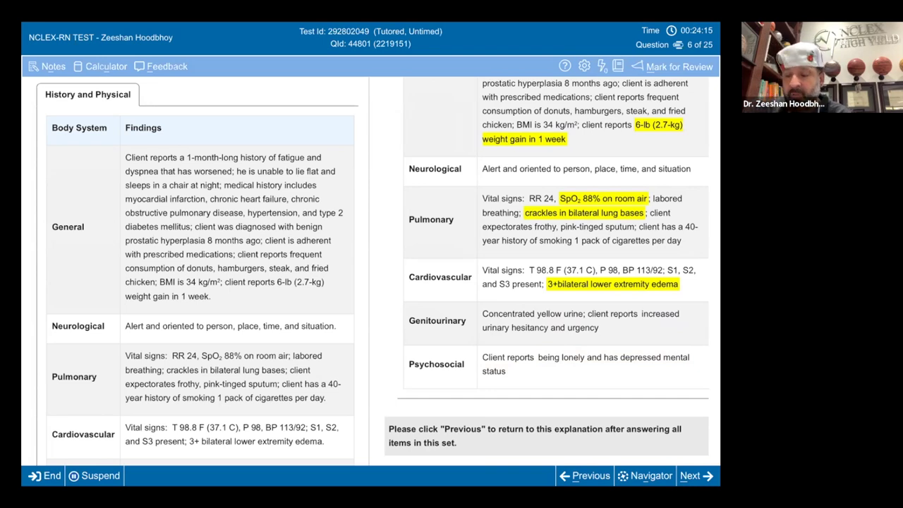
# Step: In item 2, mark Fatigue and Dyspnea as consistent with both chronic heart failure and chronic obstructive pulmonary disease
pyautogui.click(696, 475)
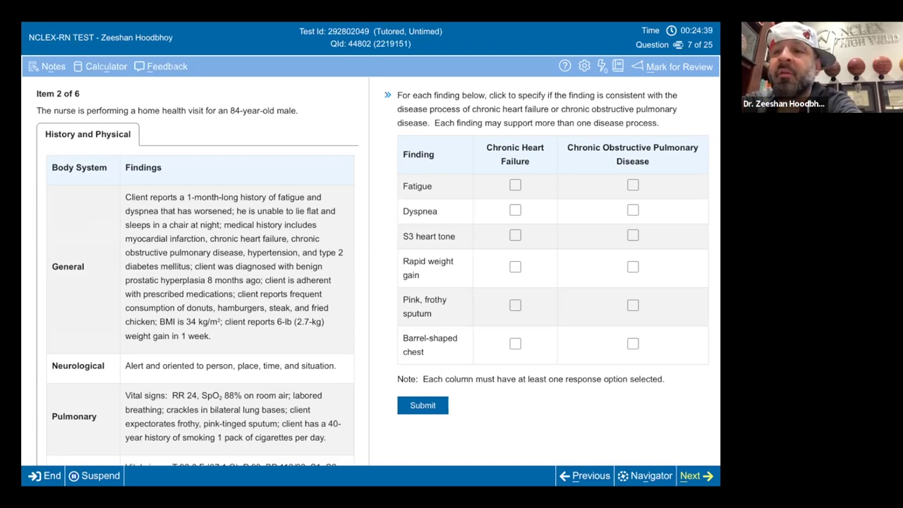
pyautogui.click(516, 185)
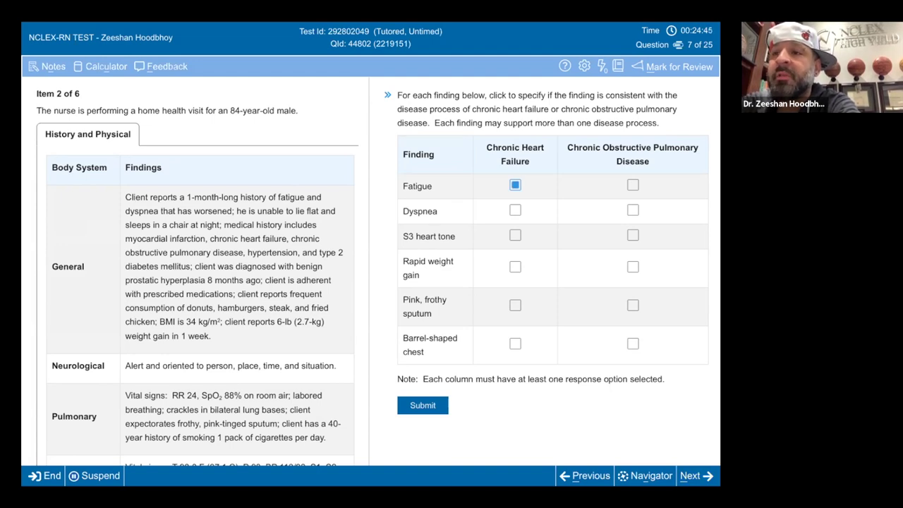
pyautogui.click(633, 185)
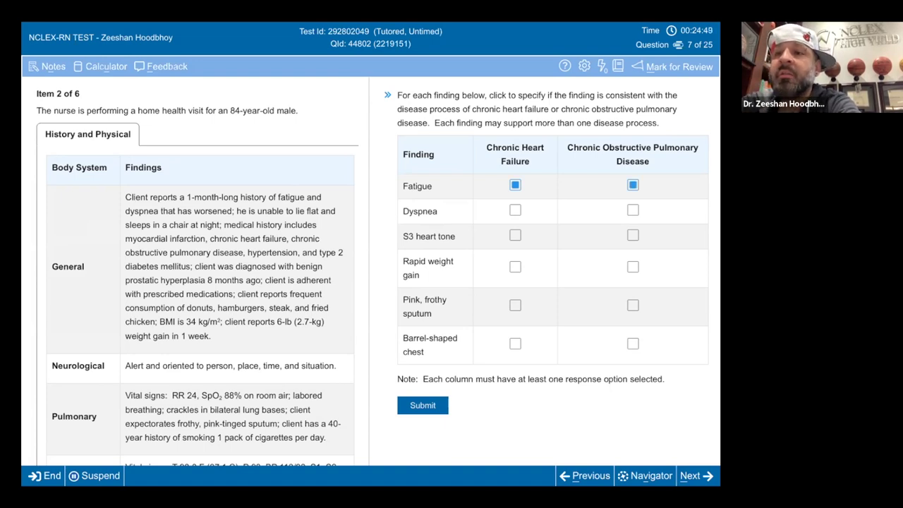
pyautogui.click(515, 210)
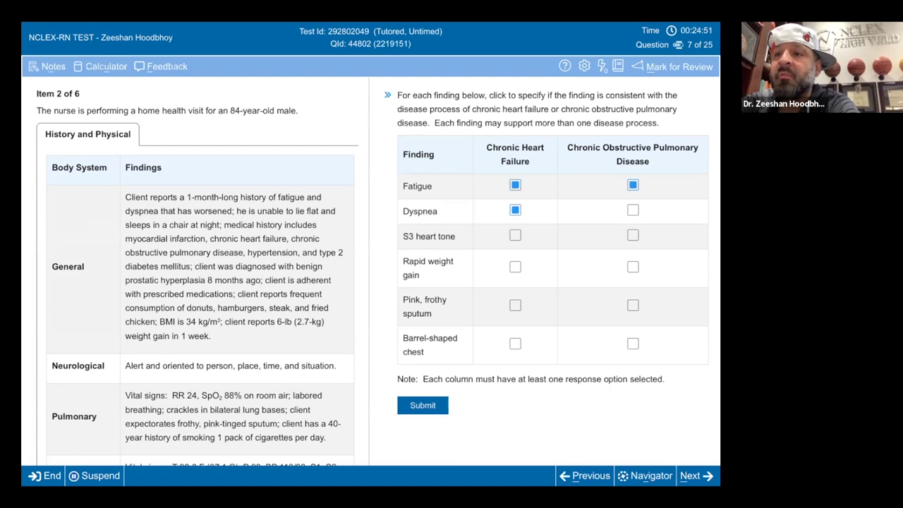
pyautogui.click(633, 210)
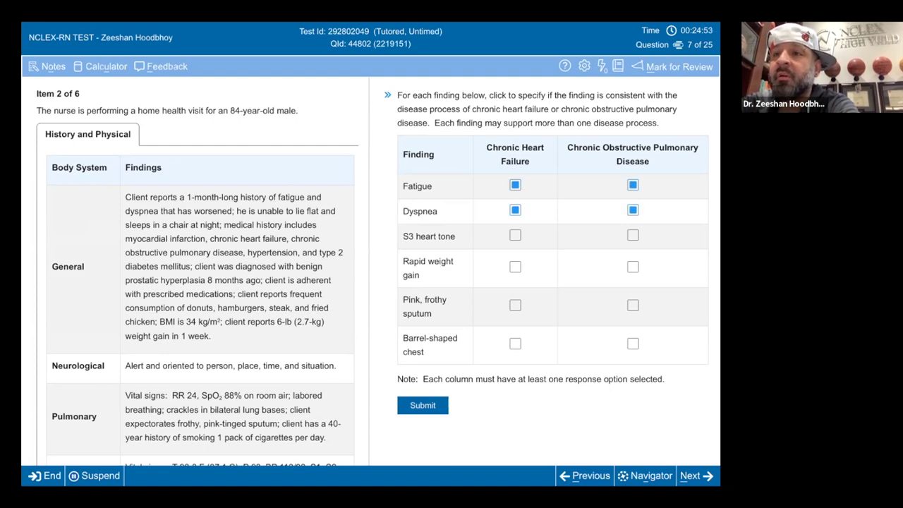
# Step: Mark S3 heart tone, rapid weight gain and pink, frothy sputum as chronic heart failure, barrel-shaped chest as chronic obstructive pulmonary disease, and submit
pyautogui.click(515, 235)
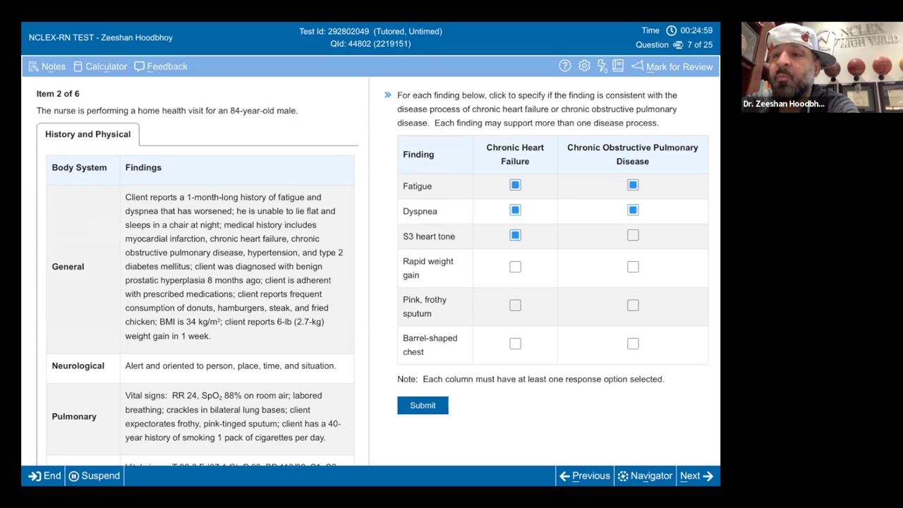
pyautogui.click(515, 267)
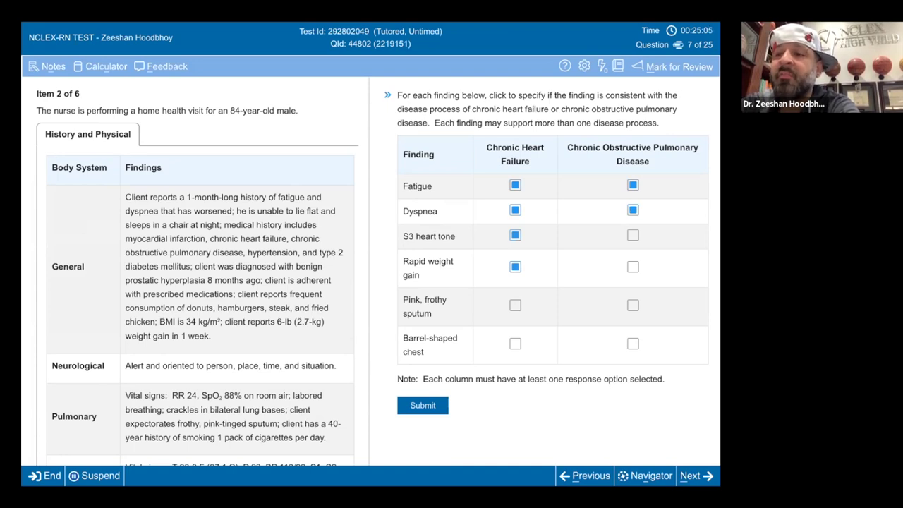
pyautogui.click(515, 304)
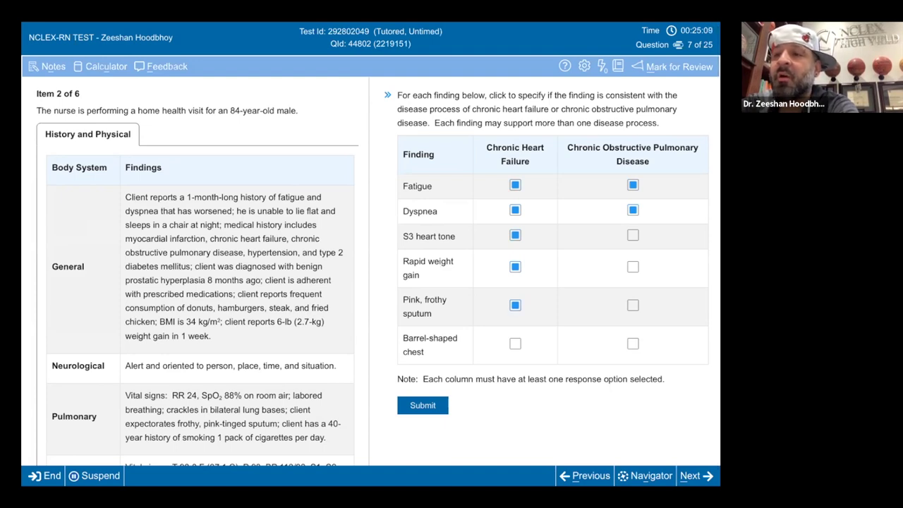
pyautogui.click(633, 344)
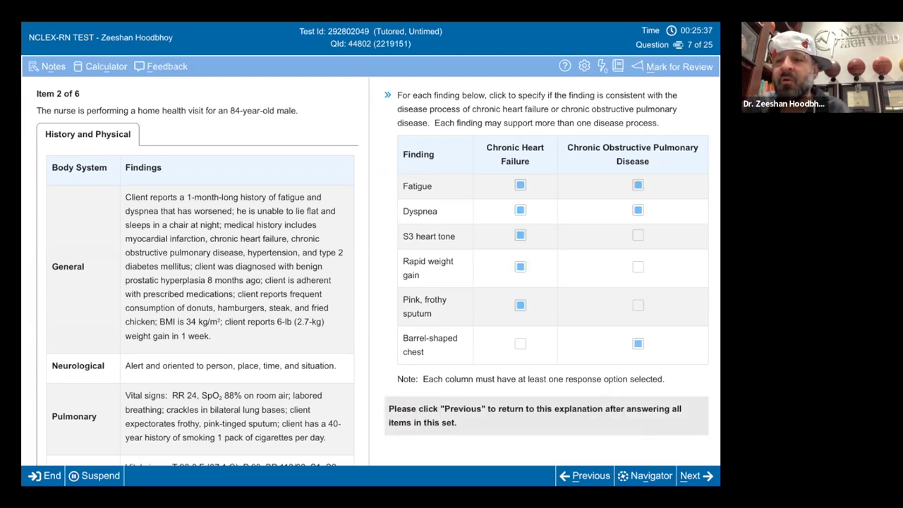
# Step: Go to item 3 and choose "A heart failure exacerbation" as what the client is most likely experiencing
pyautogui.scroll(-1, 371, 255)
pyautogui.scroll(-1, 371, 254)
pyautogui.click(696, 458)
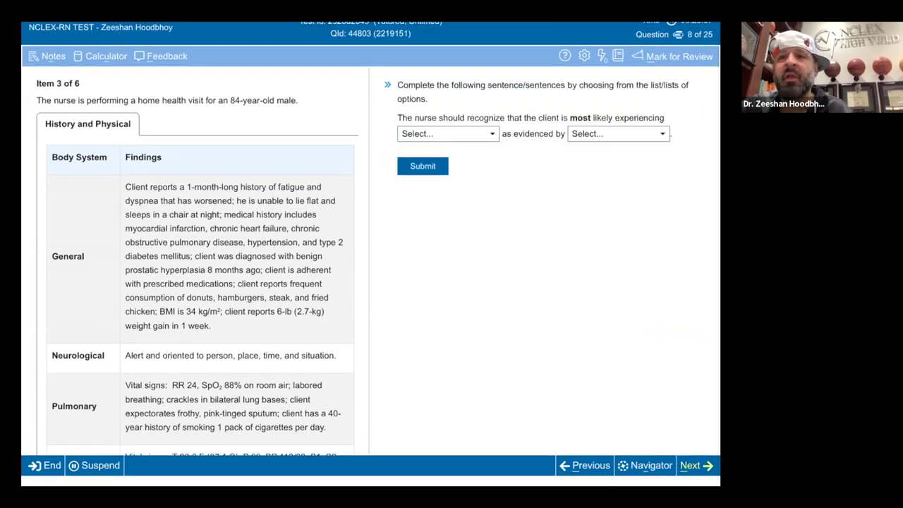
pyautogui.scroll(1, 371, 255)
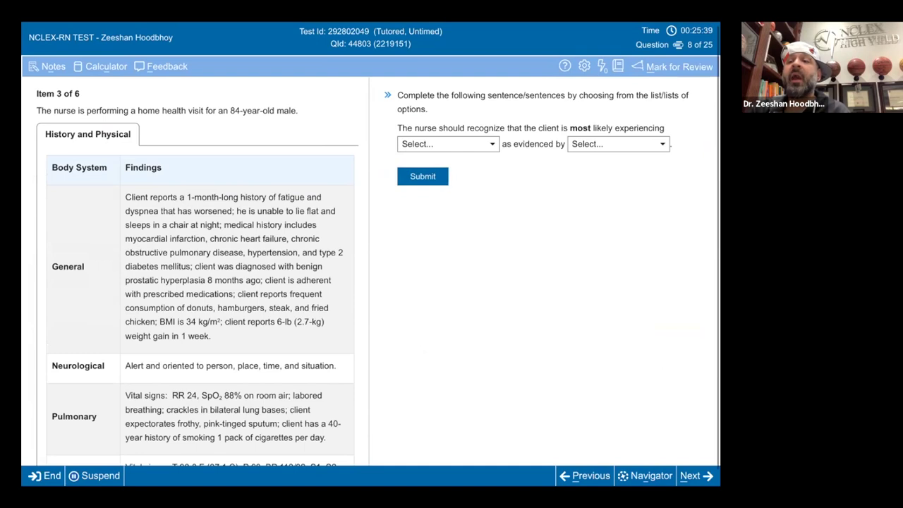
pyautogui.click(448, 144)
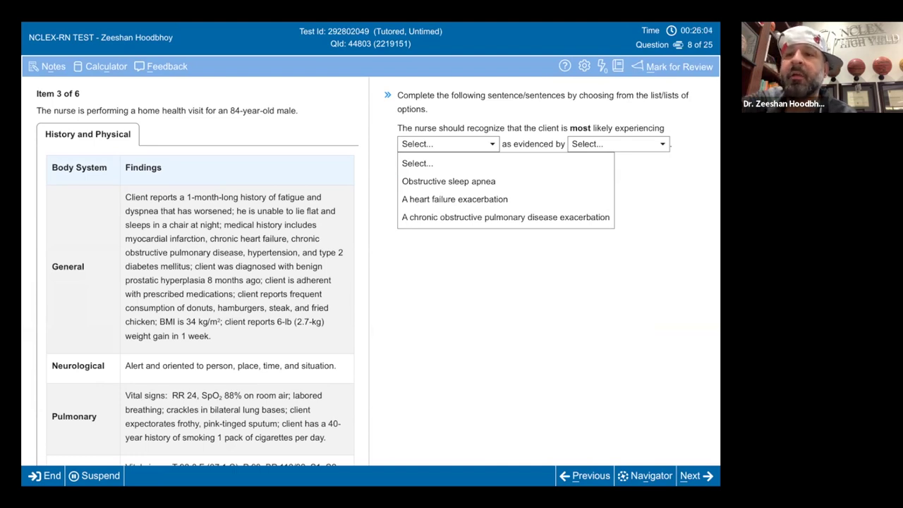
pyautogui.click(449, 182)
pyautogui.click(458, 144)
pyautogui.click(455, 199)
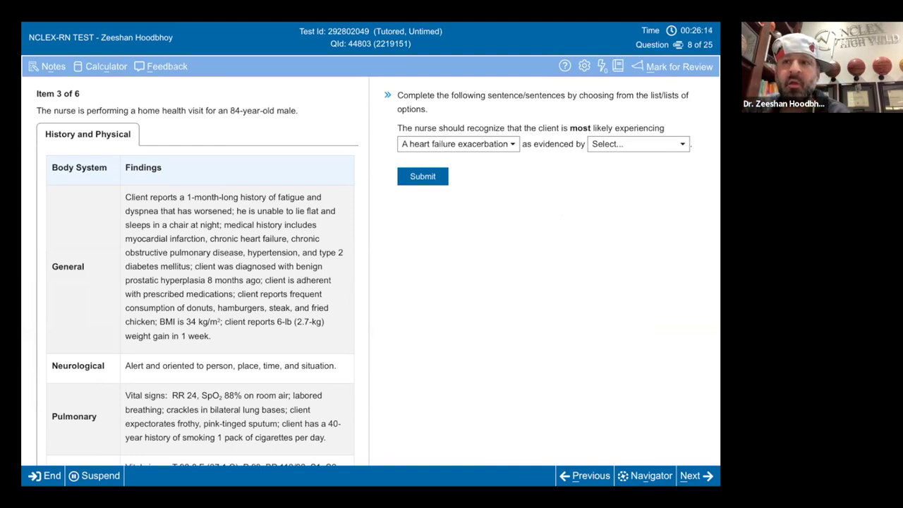
# Step: Choose "Orthopnea" as the supporting evidence in the sentence and submit the item 3 answer
pyautogui.click(638, 144)
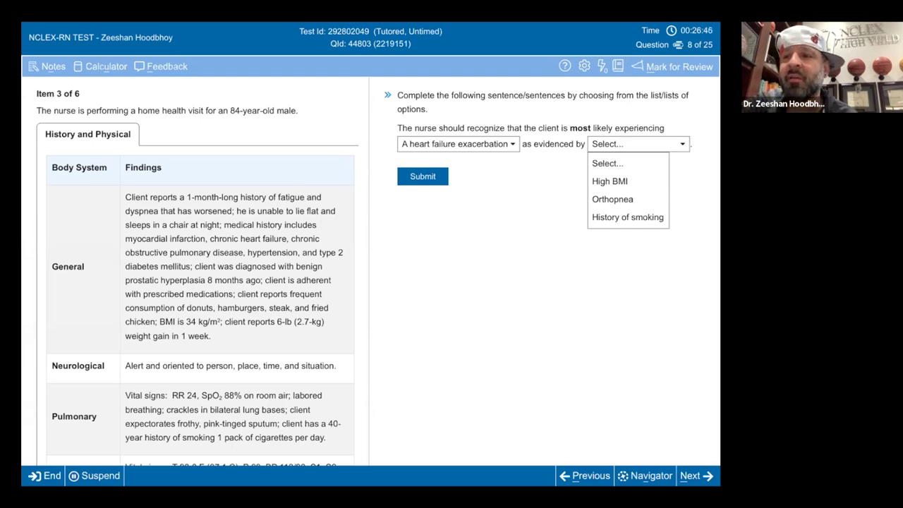
pyautogui.click(612, 199)
pyautogui.click(422, 176)
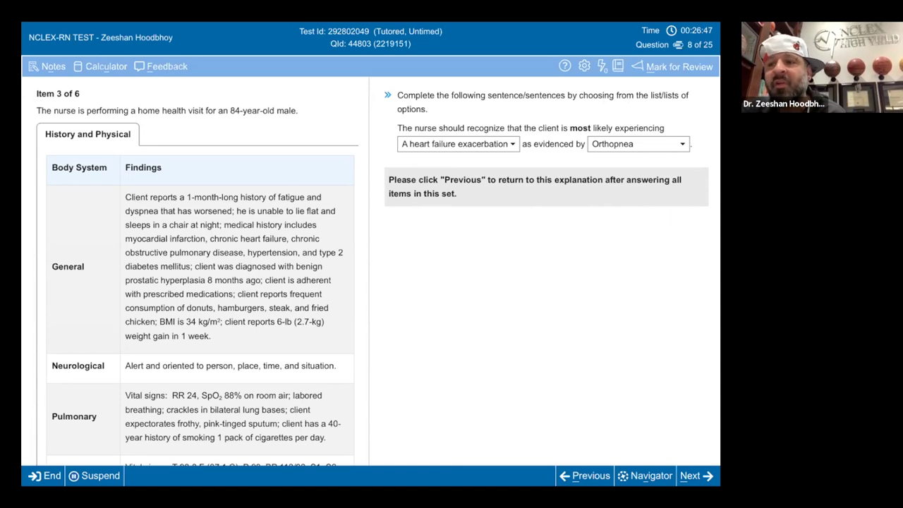
# Step: In item 4, mark performing daily weights, administering furosemide and applying compression stockings as Expected
pyautogui.click(695, 475)
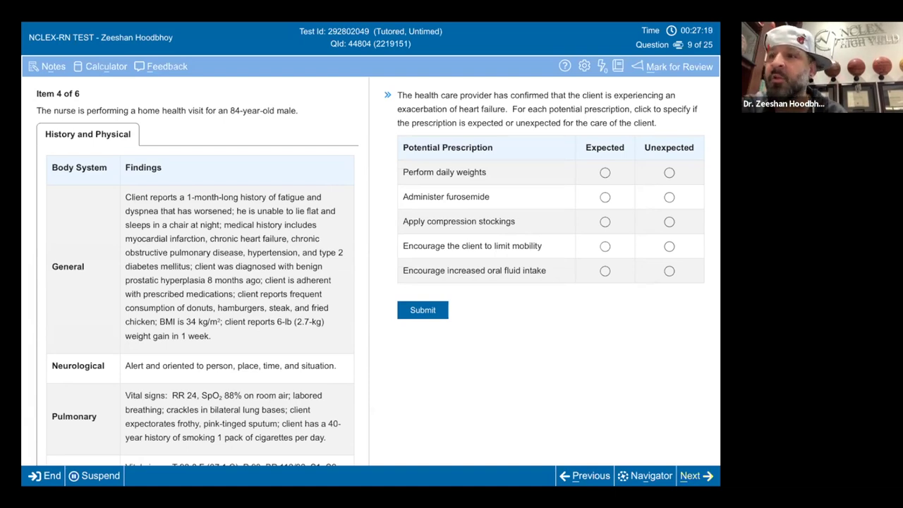
pyautogui.click(604, 172)
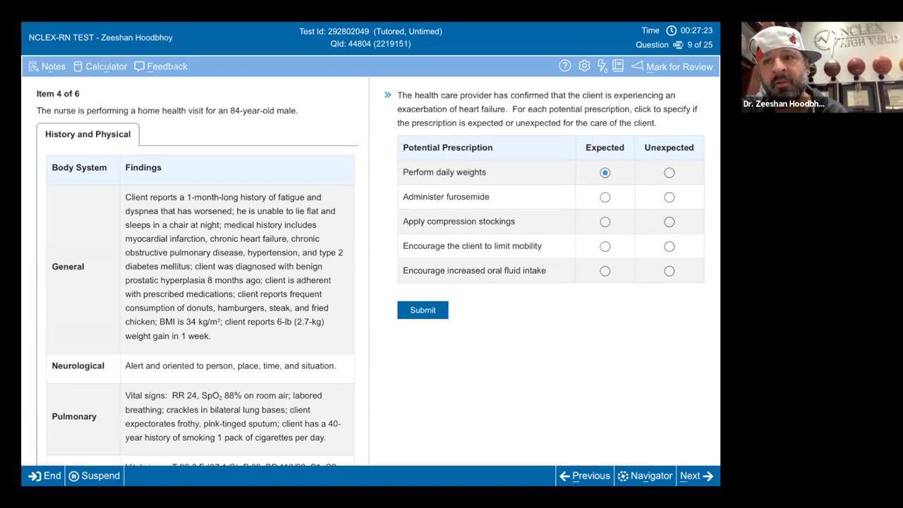
pyautogui.click(605, 197)
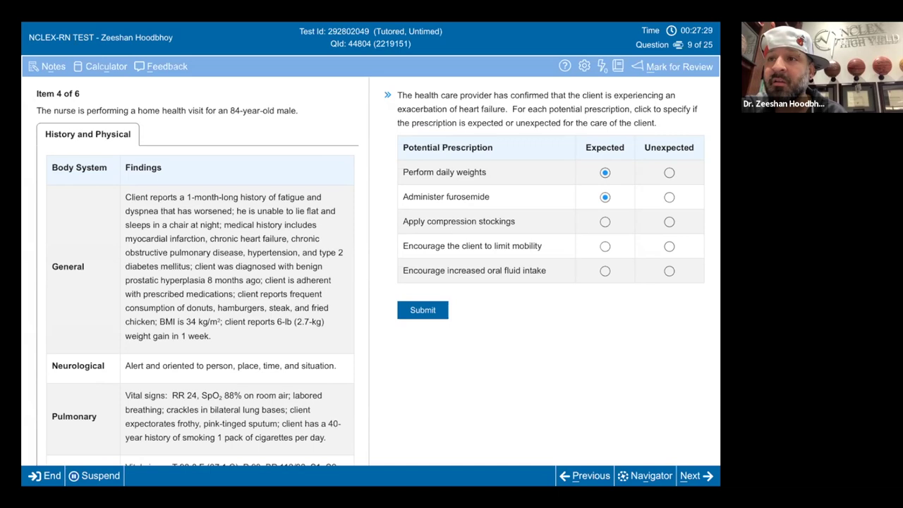
pyautogui.click(604, 221)
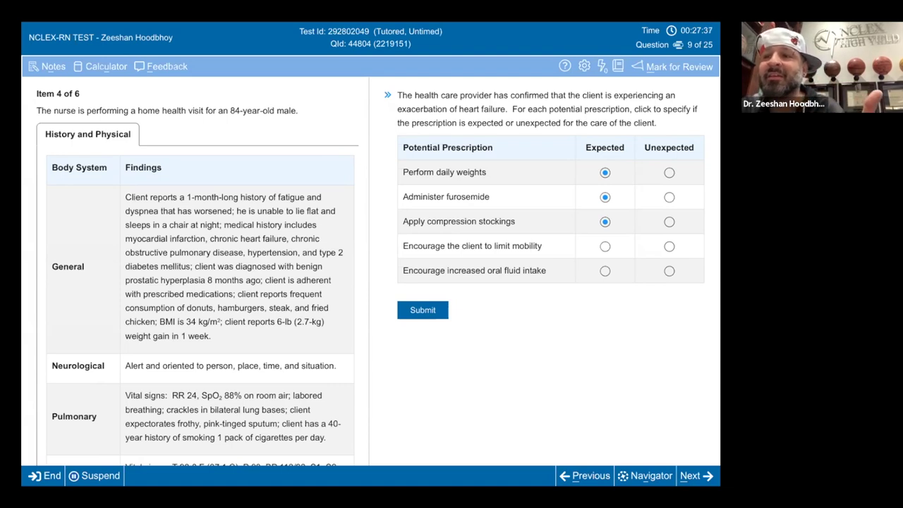
# Step: Mark encouraging limited mobility and increased oral fluid intake as Unexpected, and submit the item 4 answer
pyautogui.click(669, 246)
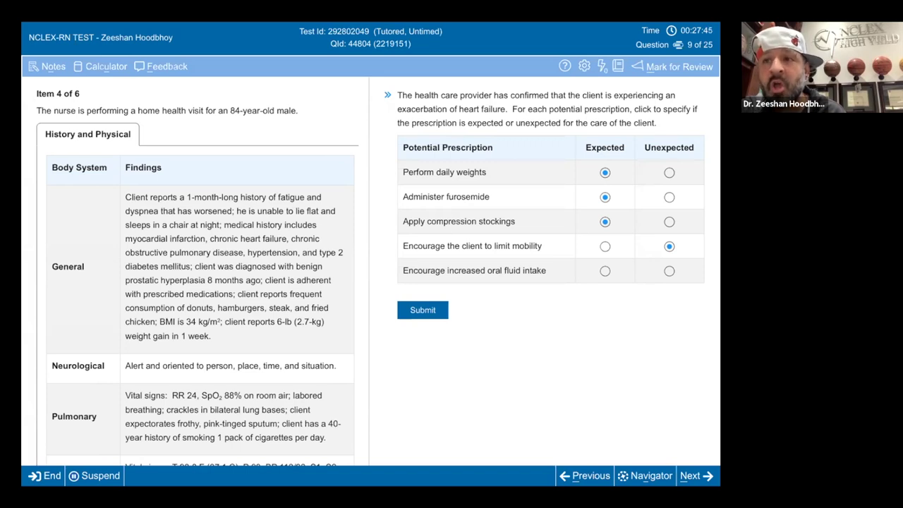
pyautogui.click(669, 271)
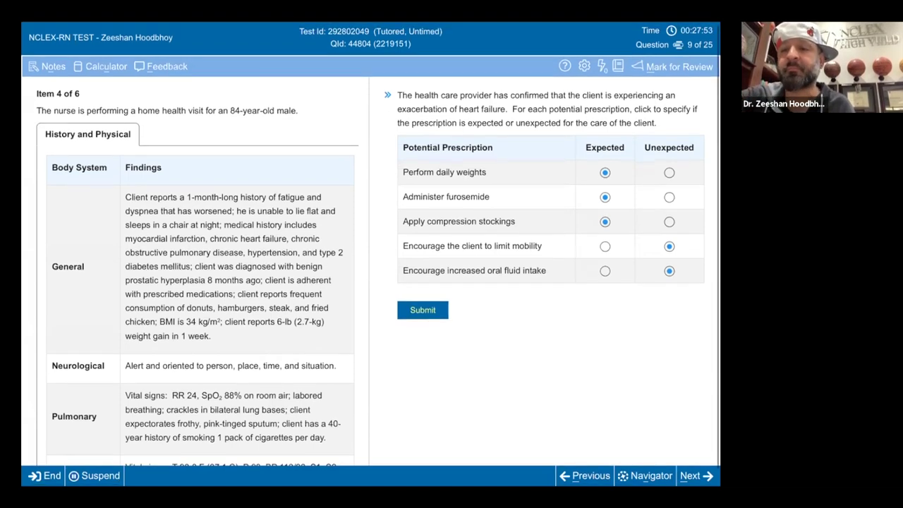
pyautogui.click(422, 309)
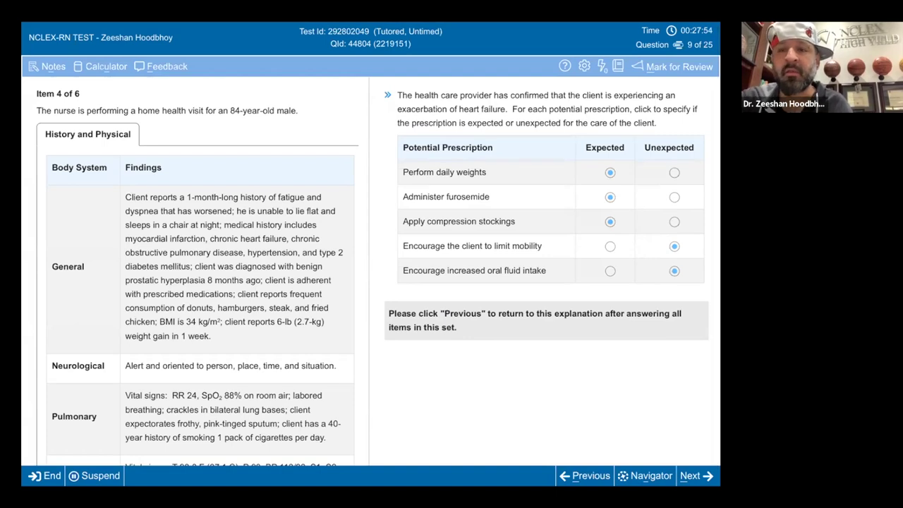
# Step: In item 5, strike out the once-a-week weighing statement and select the muscle cramps and carvedilol blood pressure statements
pyautogui.click(696, 476)
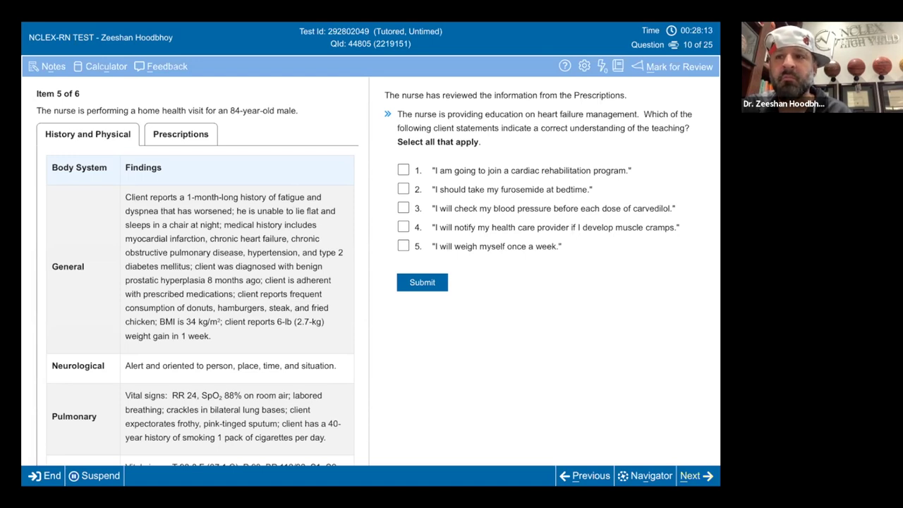
pyautogui.click(496, 246)
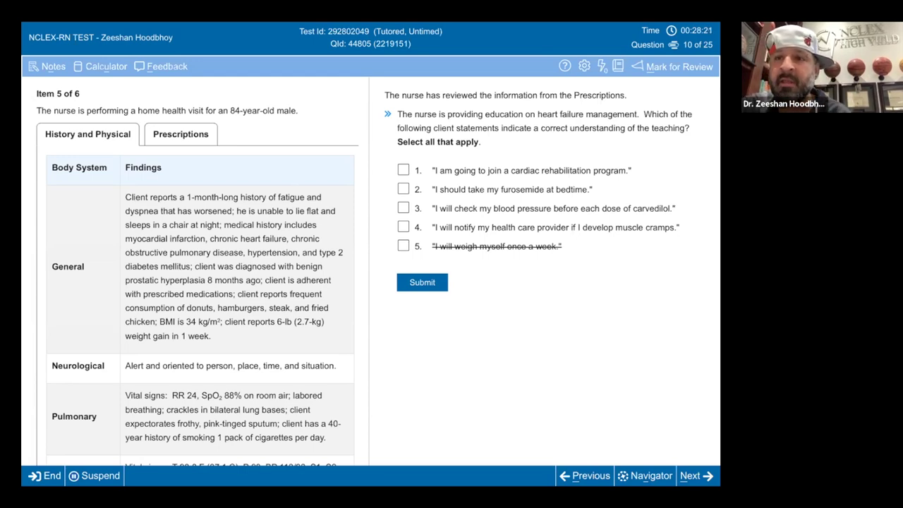
pyautogui.click(403, 227)
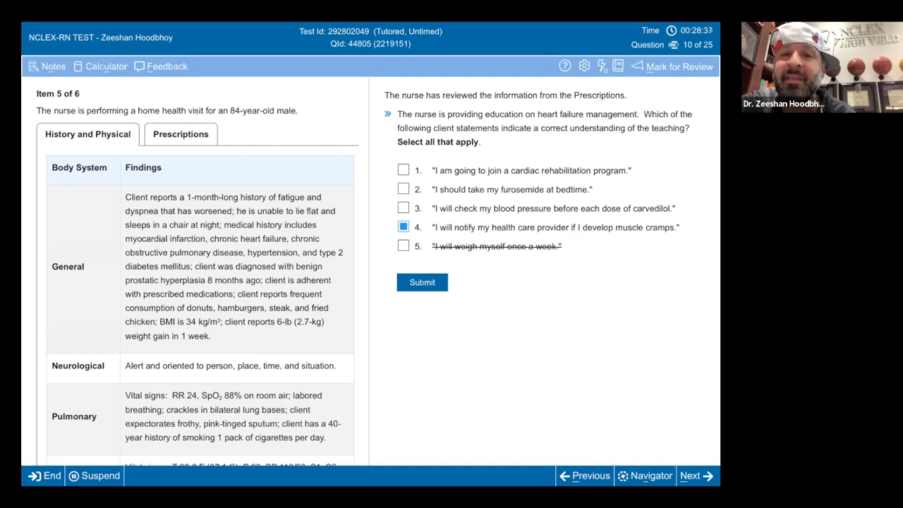
pyautogui.click(403, 208)
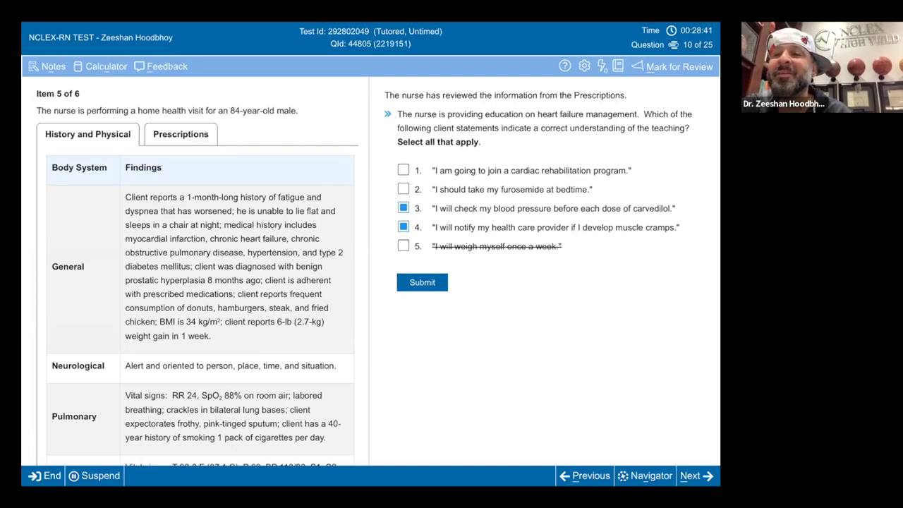
# Step: Strike out the furosemide-at-bedtime statement, select the cardiac rehabilitation program statement, and submit the item 5 answer
pyautogui.click(512, 189)
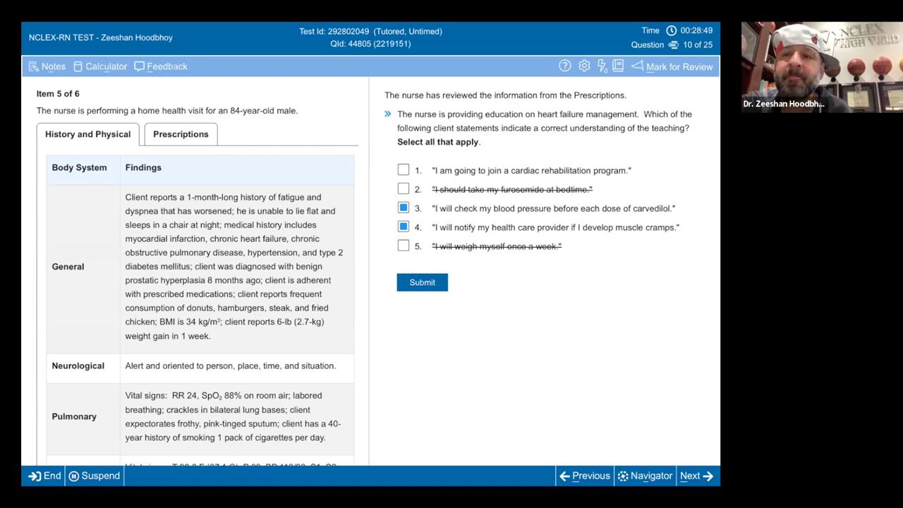
pyautogui.click(403, 169)
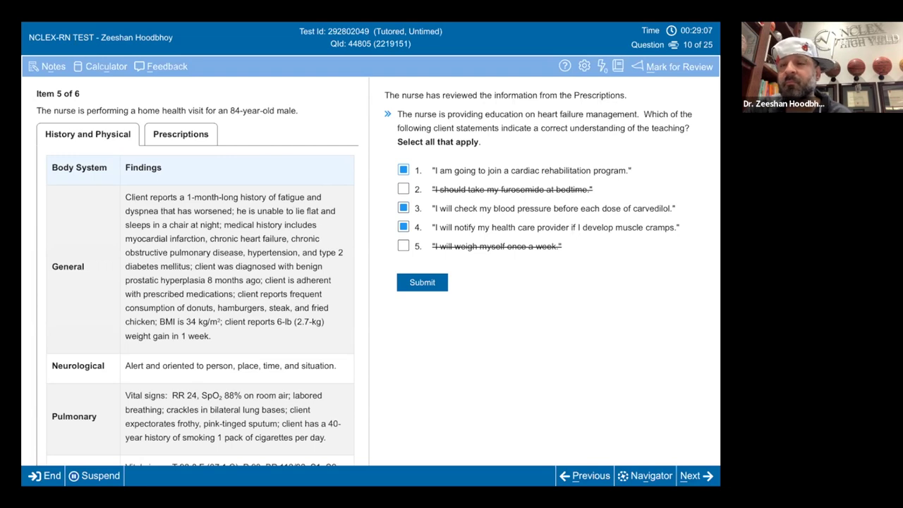
pyautogui.click(421, 282)
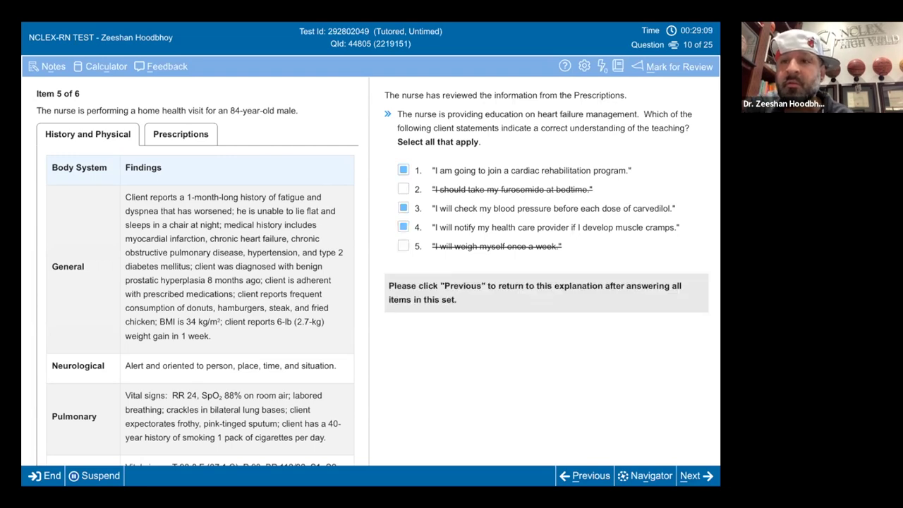
# Step: In item 6, fill the blanks with Increased urine output, Reduced work of breathing and 2+ peripheral edema, and submit the answer
pyautogui.click(696, 475)
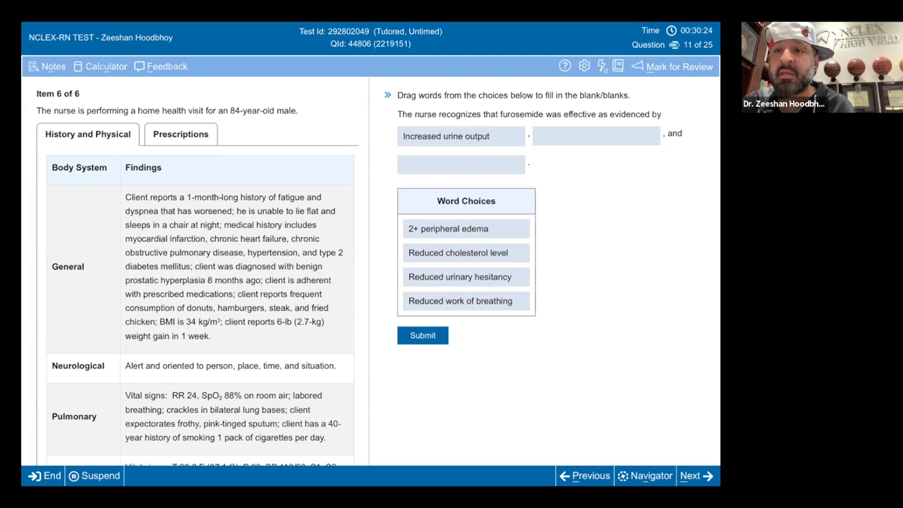
pyautogui.moveTo(466, 229); pyautogui.dragTo(461, 166)
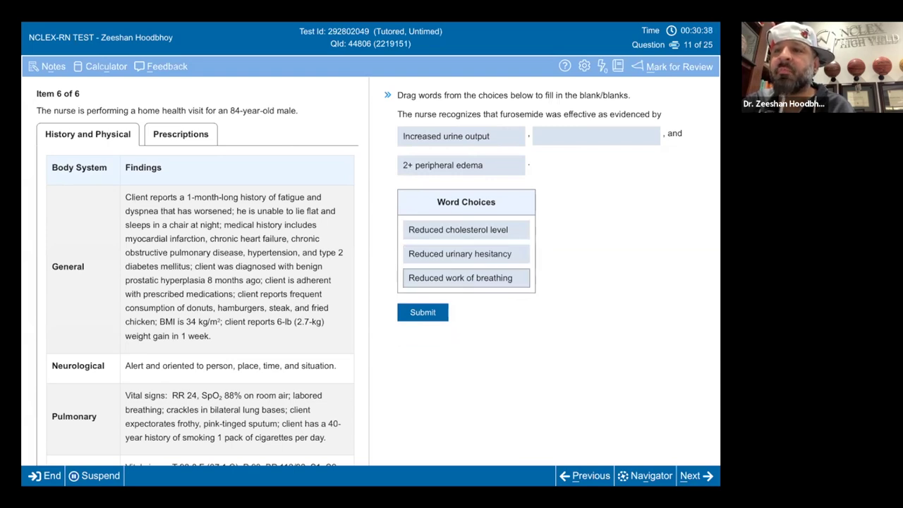
pyautogui.moveTo(460, 278); pyautogui.dragTo(579, 134)
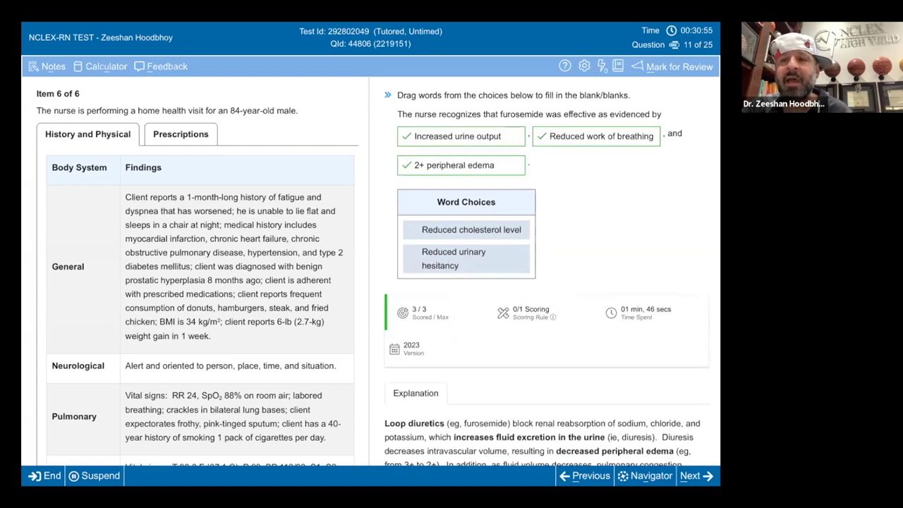
# Step: Read the item 6 explanation and go back through the scored answers of items 5, 4, 3 and 2 to item 1
pyautogui.scroll(-2, 547, 282)
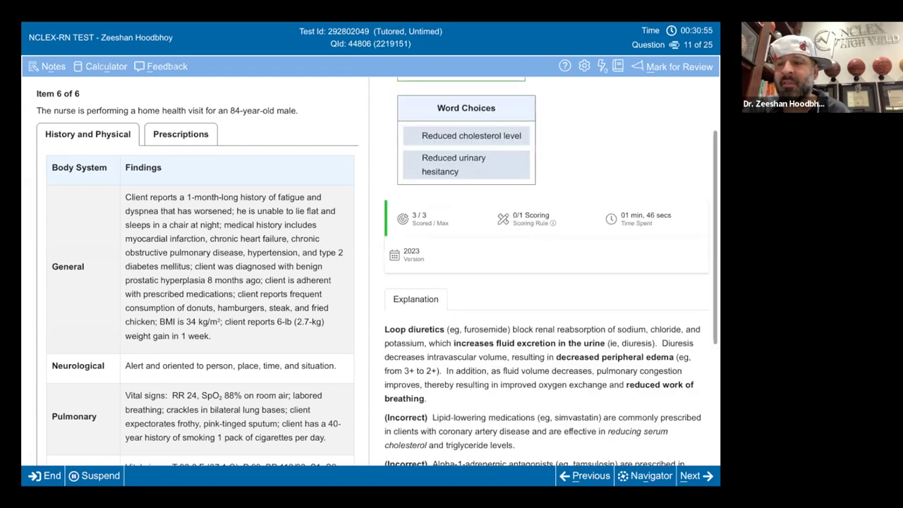
pyautogui.click(584, 476)
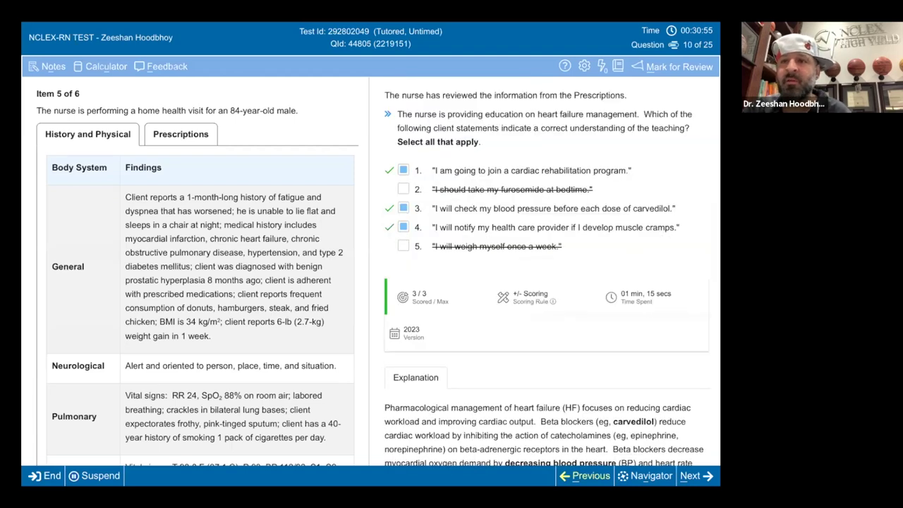
pyautogui.hotkey('alt', 'p')
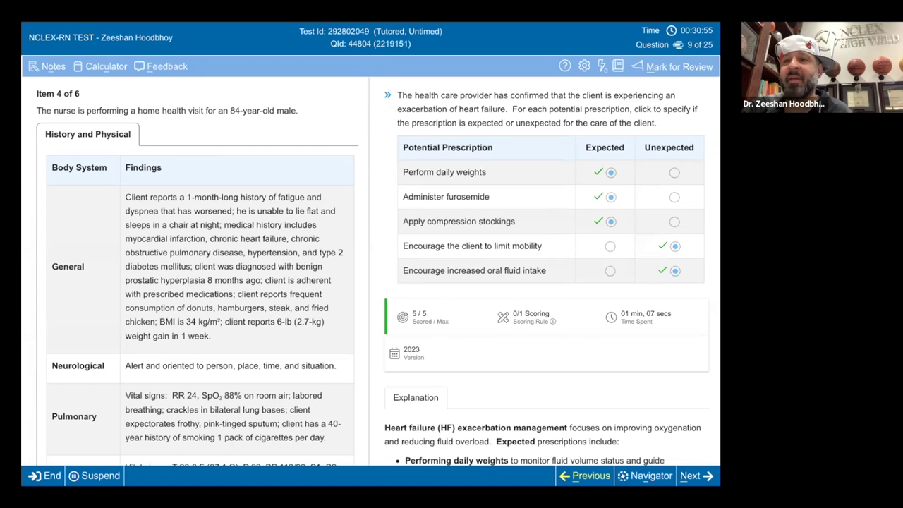
pyautogui.hotkey('alt', 'p')
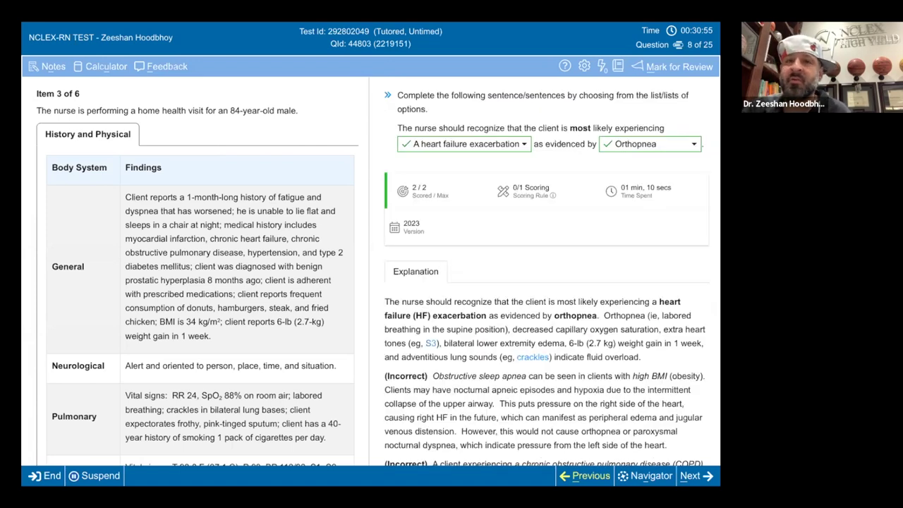
pyautogui.hotkey('alt', 'p')
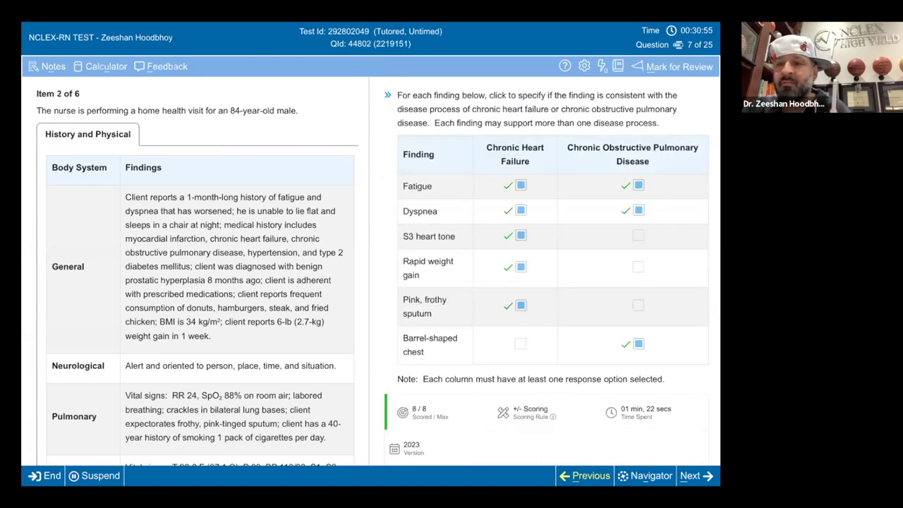
pyautogui.hotkey('alt', 'p')
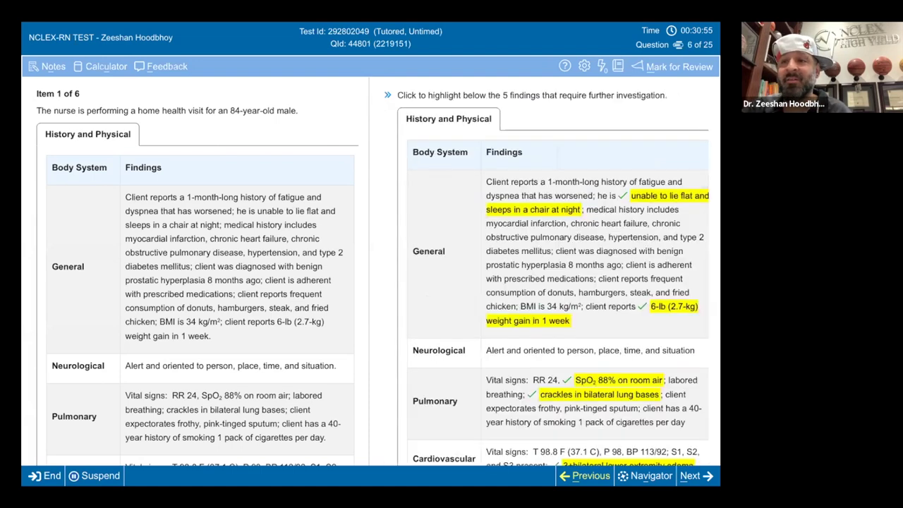
# Step: Examine the scored highlighted findings across all body systems in item 1's History and Physical table
pyautogui.scroll(-4, 550, 268)
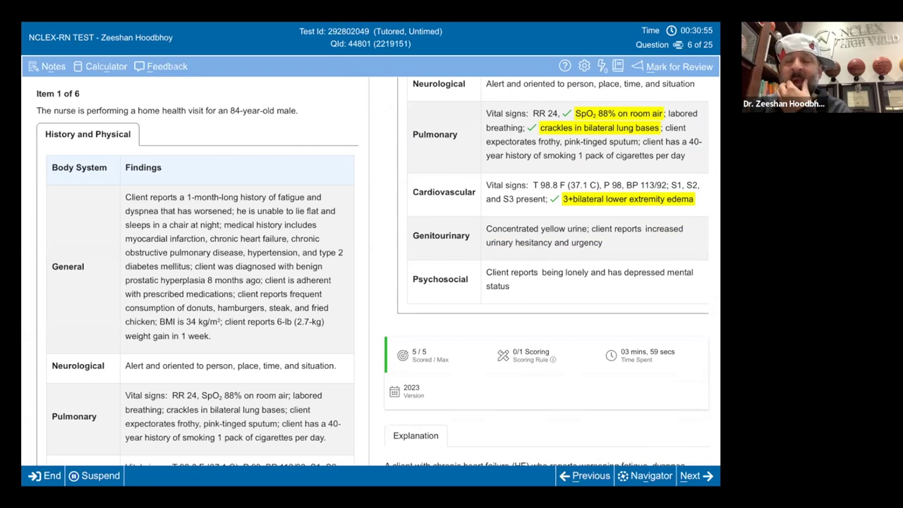
pyautogui.scroll(5, 551, 275)
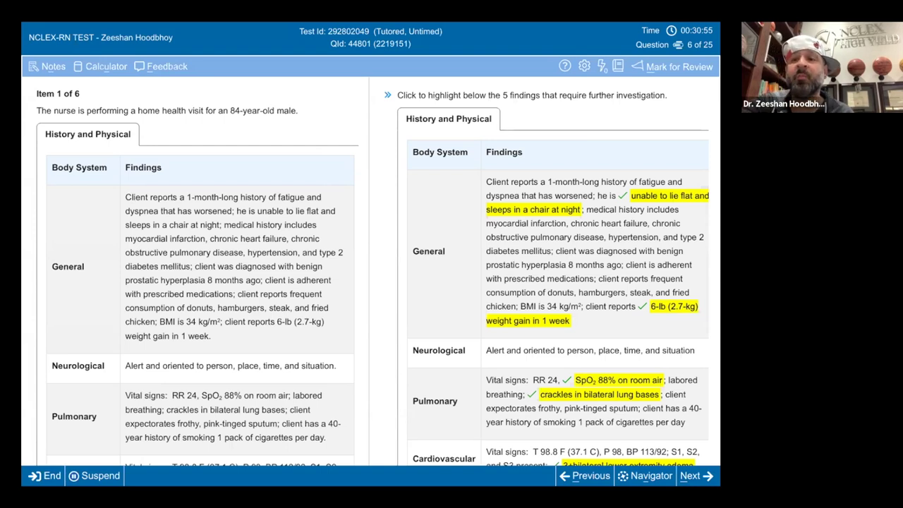
pyautogui.hscroll(2, 552, 296)
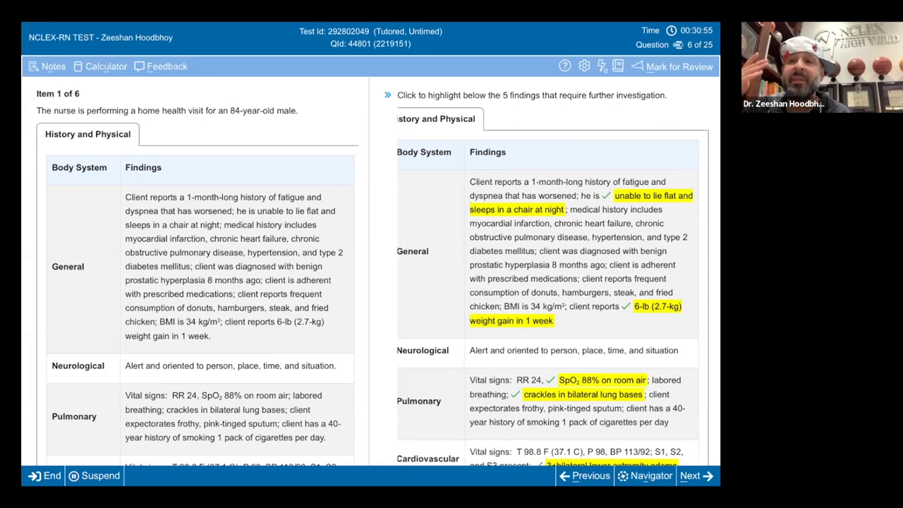